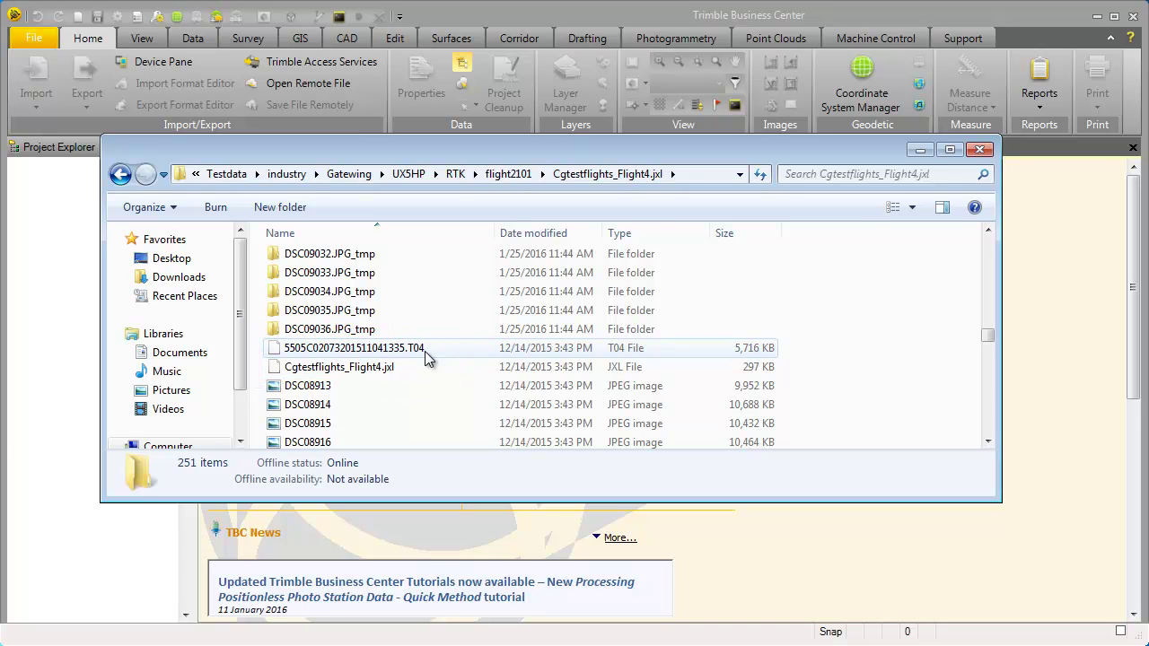
Step: Check the installed Trimble Business Center version under Support > About
click(507, 174)
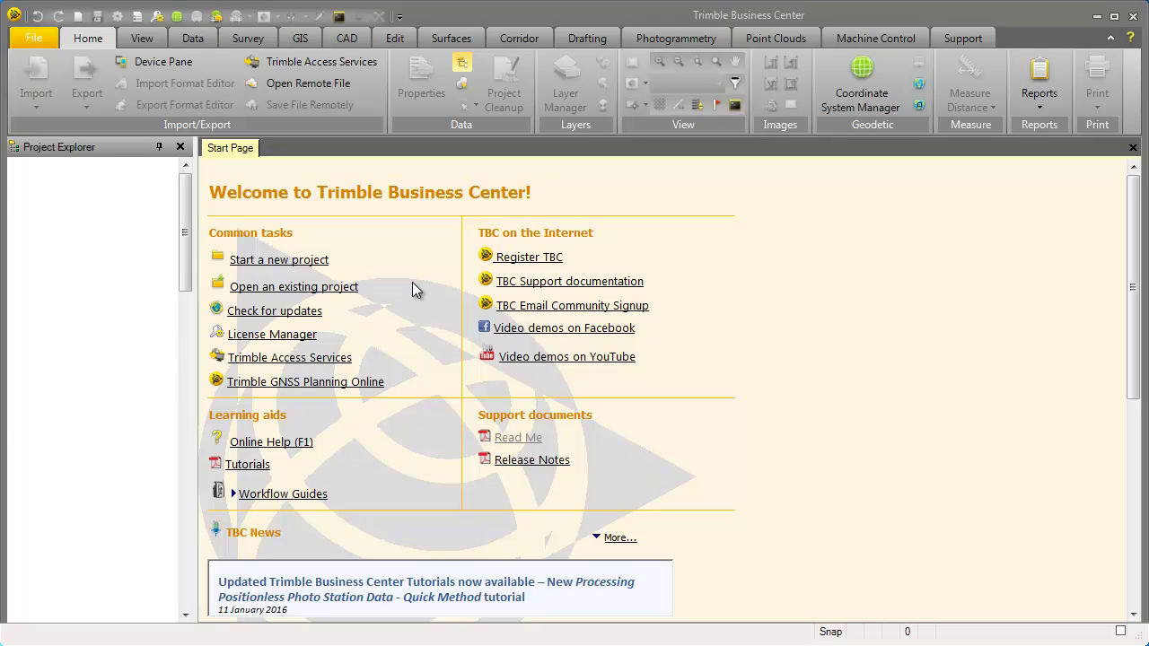
click(961, 40)
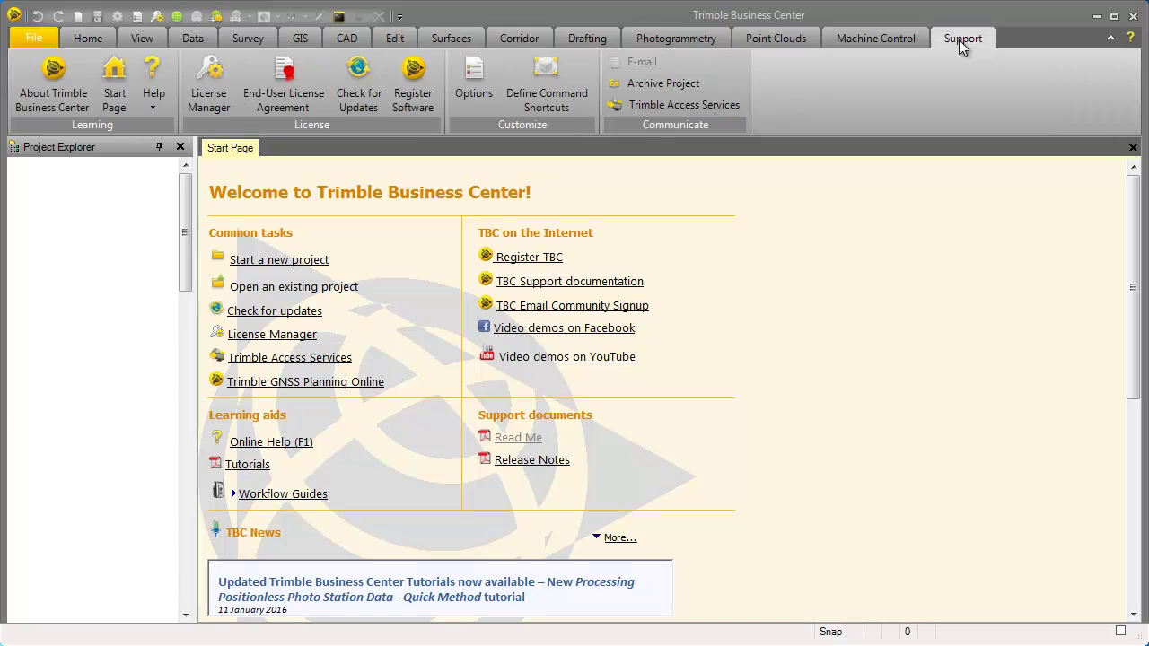
click(72, 103)
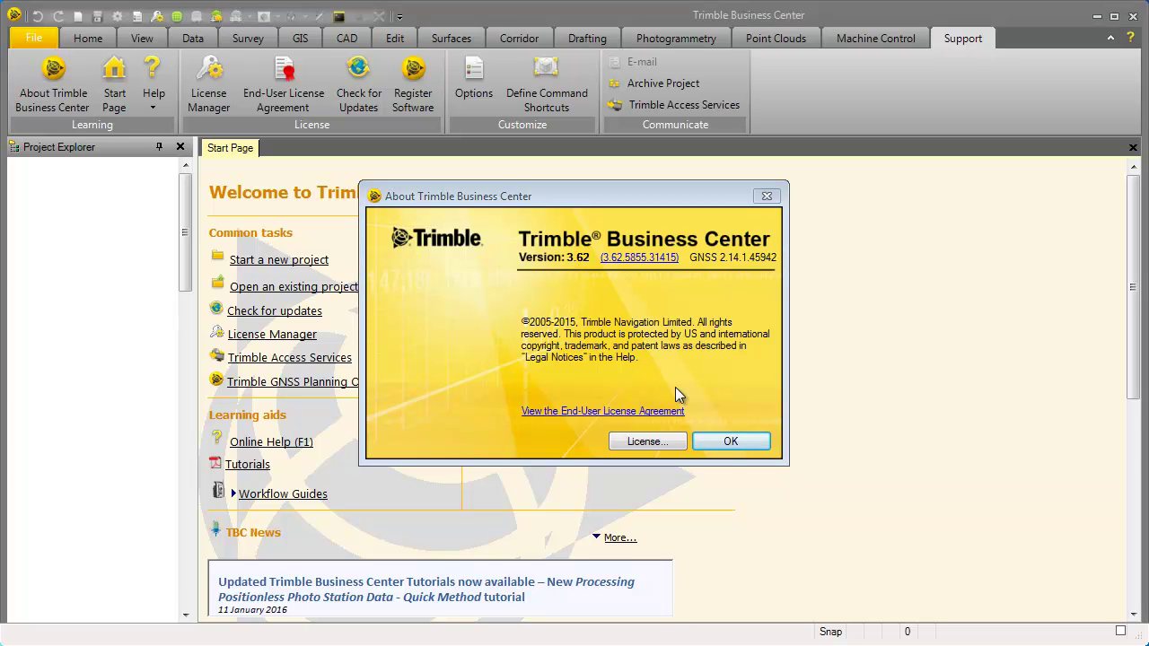
click(727, 443)
Step: Create a new project from the Trimble UX5 HP Solution Template
click(70, 36)
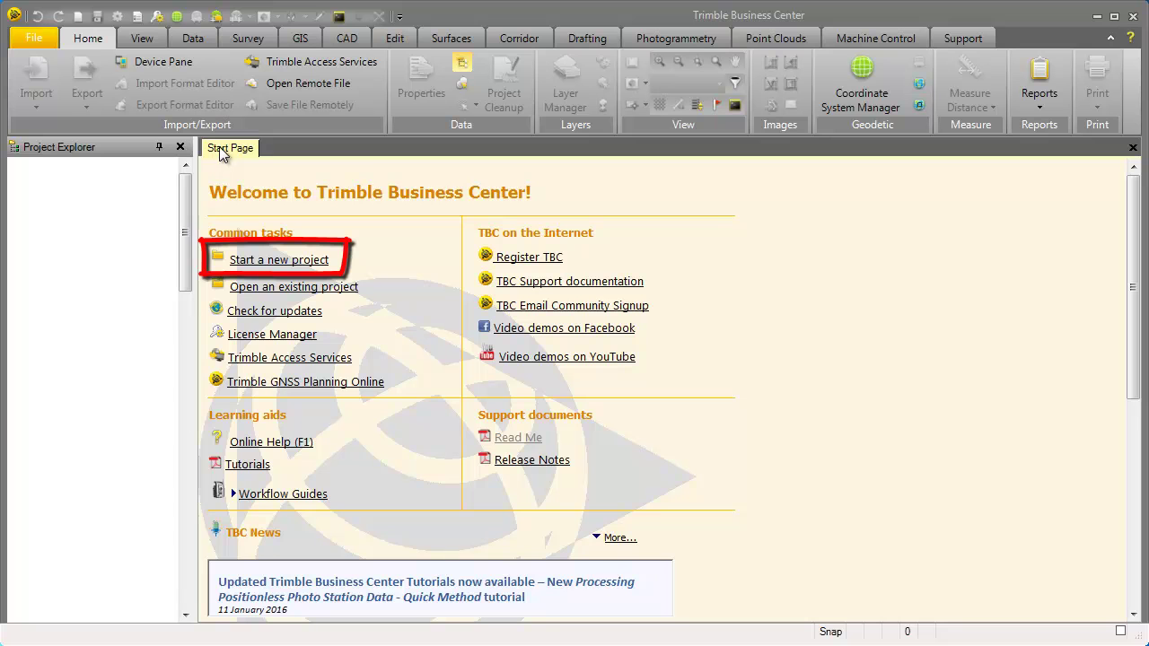
click(300, 261)
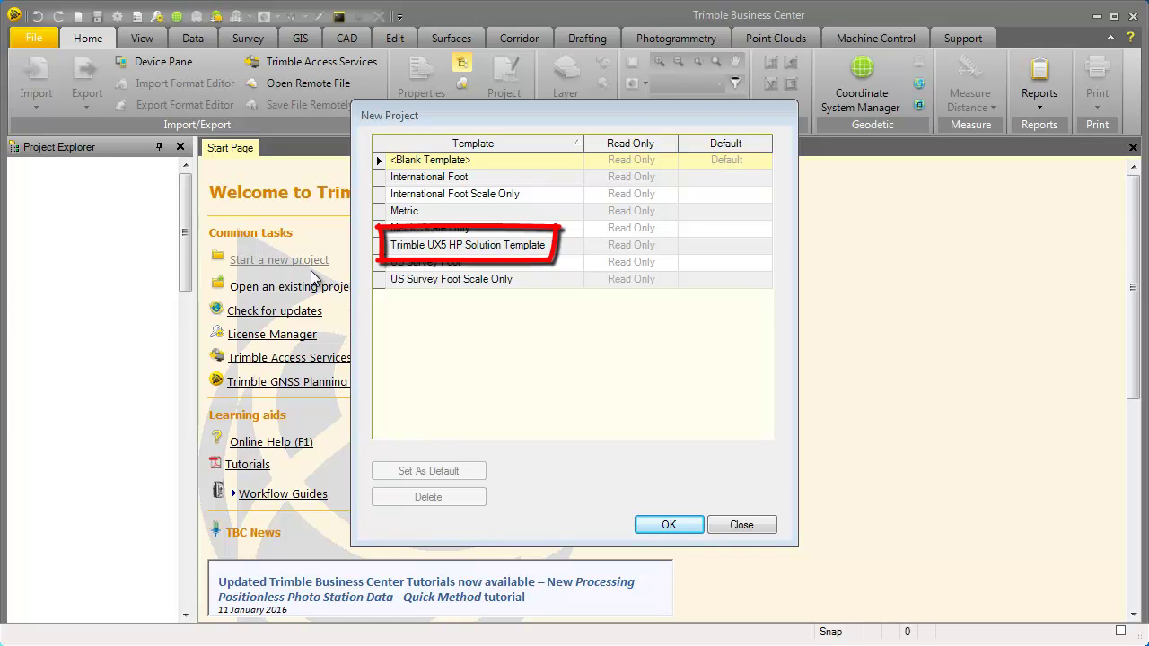
click(427, 250)
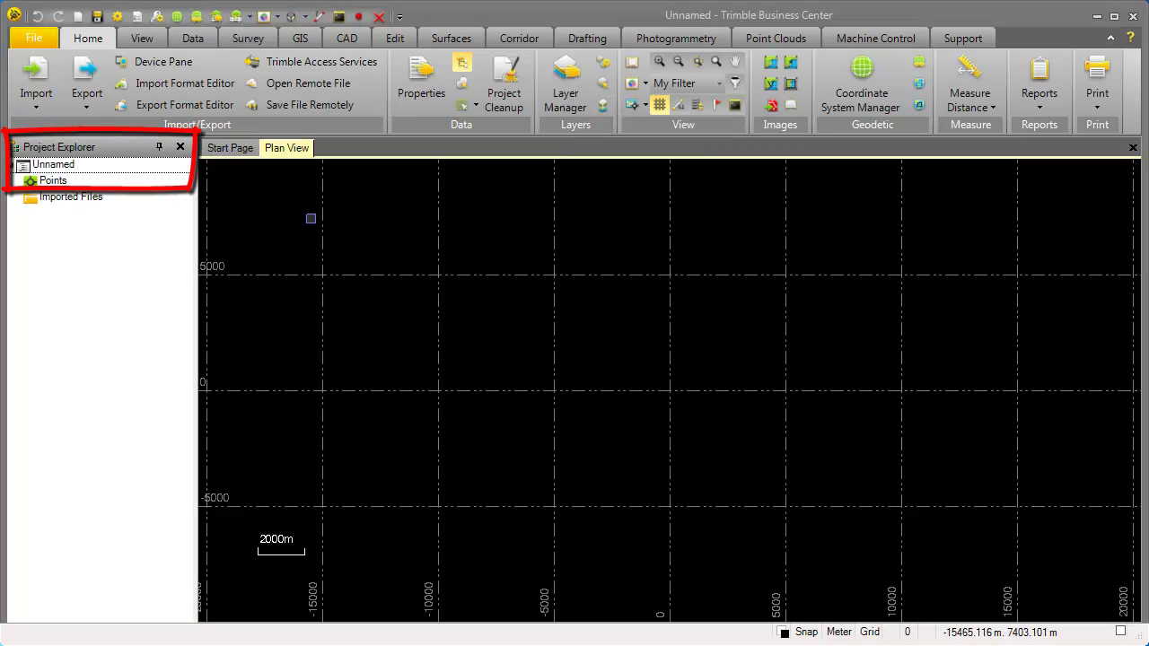
Step: Open the Unnamed project's Project Settings at the Coordinate System summary
right_click(60, 169)
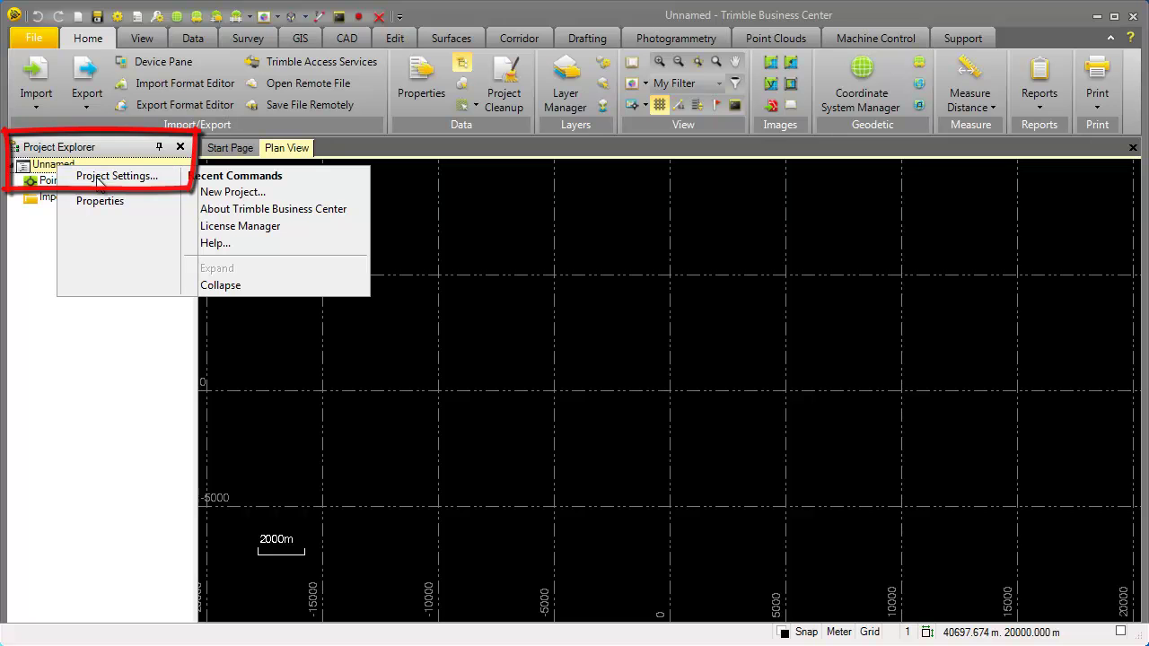
click(97, 179)
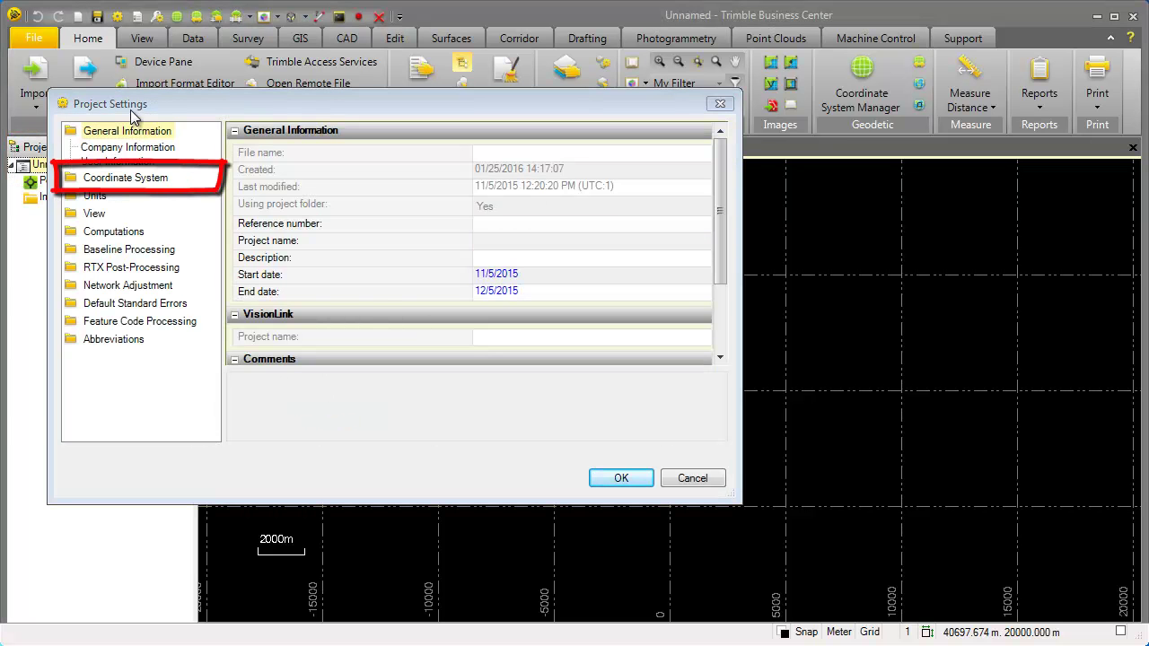
click(118, 178)
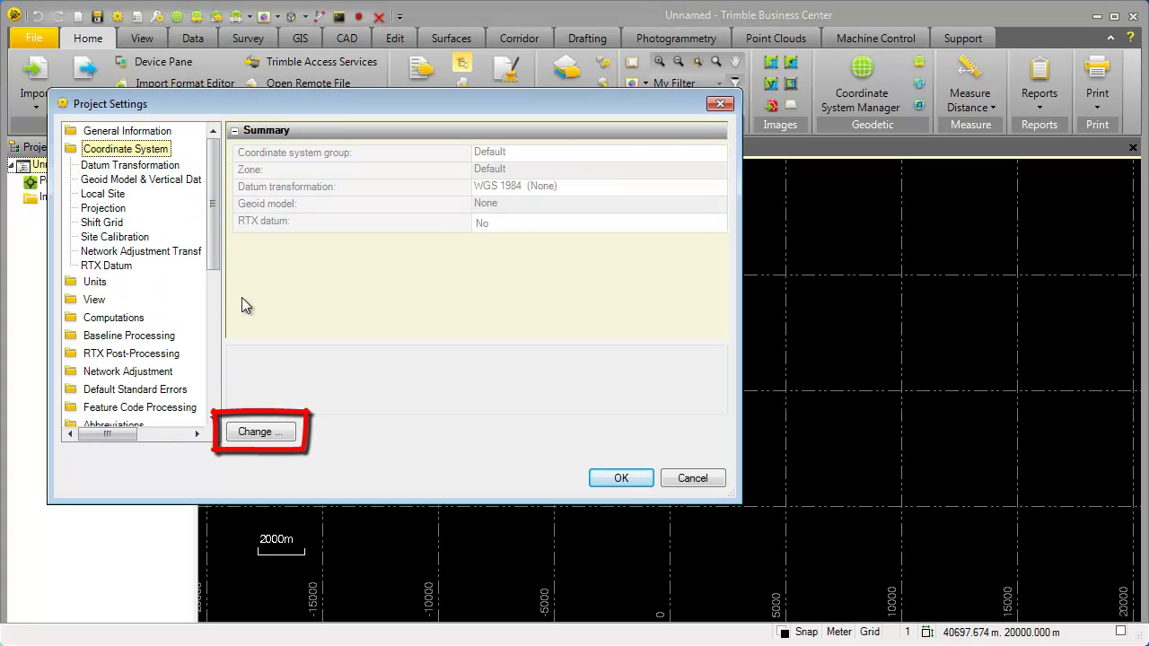
Step: Change the coordinate system to World wide/UTM zone 31 North, WGS 1984, no geoid model
click(269, 432)
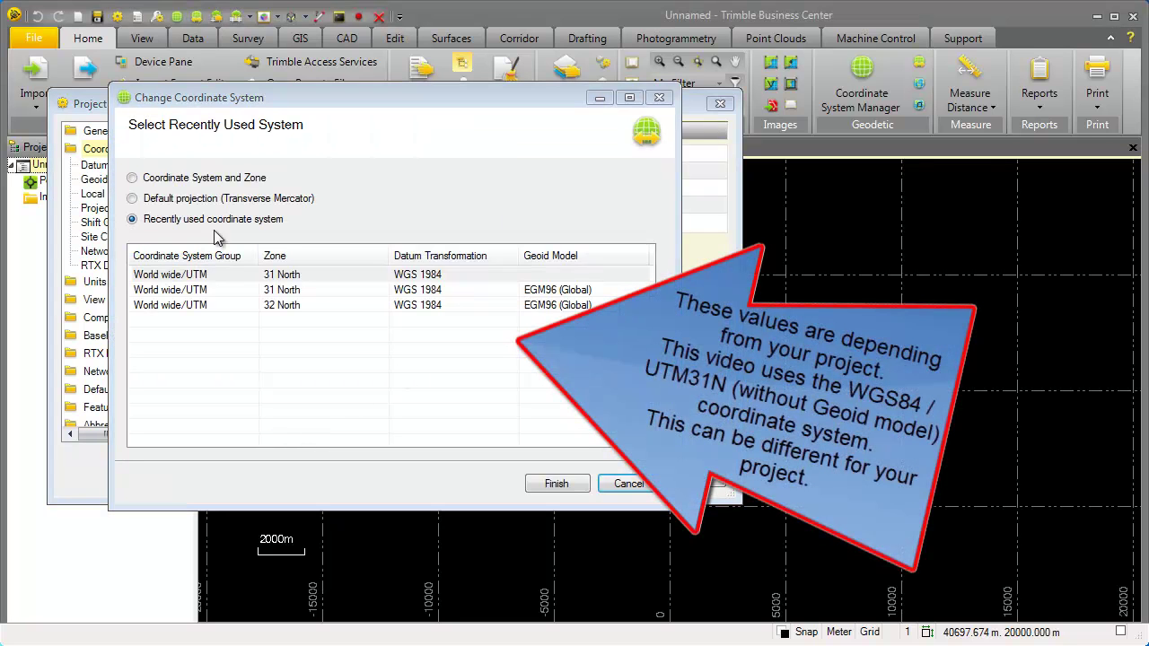
click(133, 178)
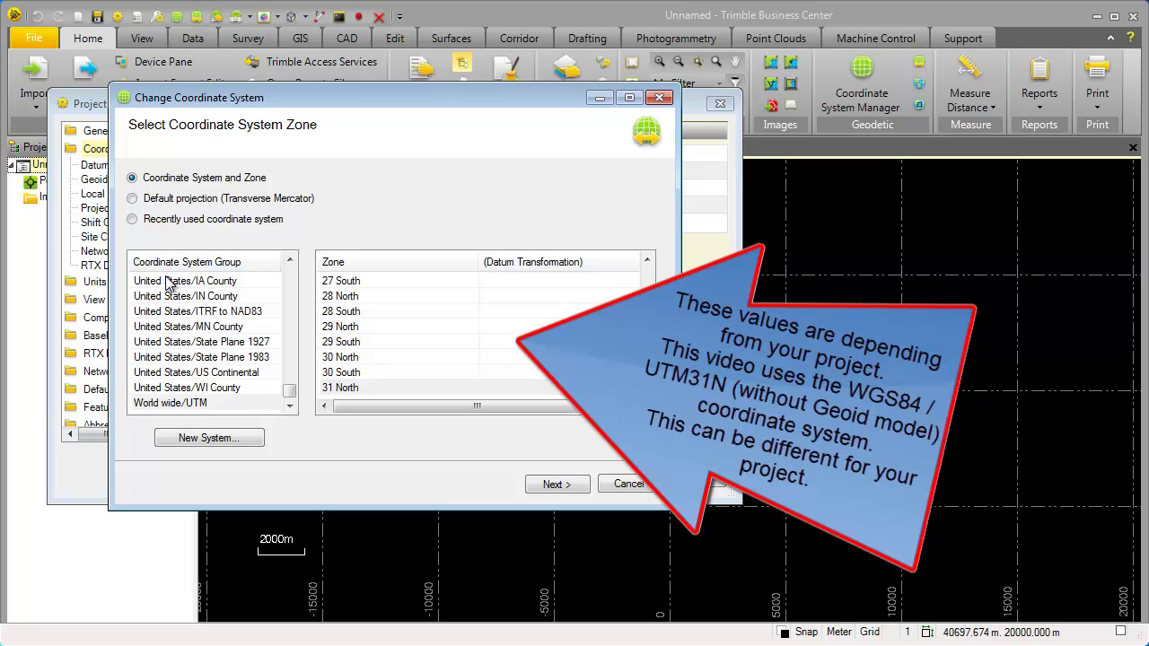
click(184, 405)
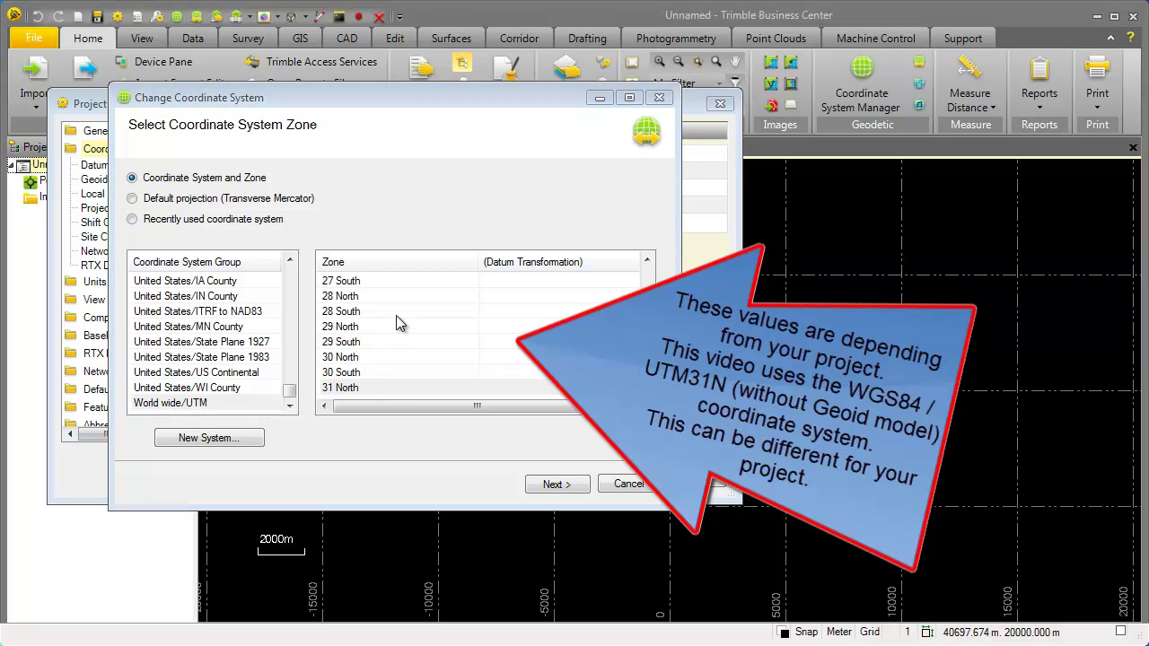
click(358, 391)
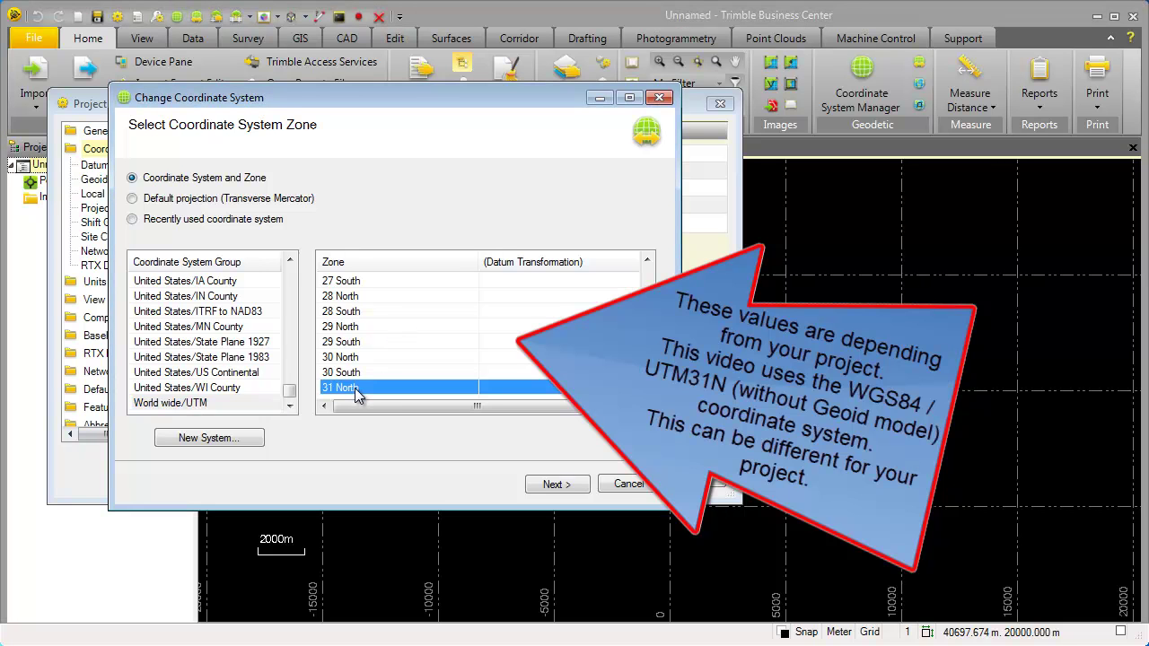
click(555, 489)
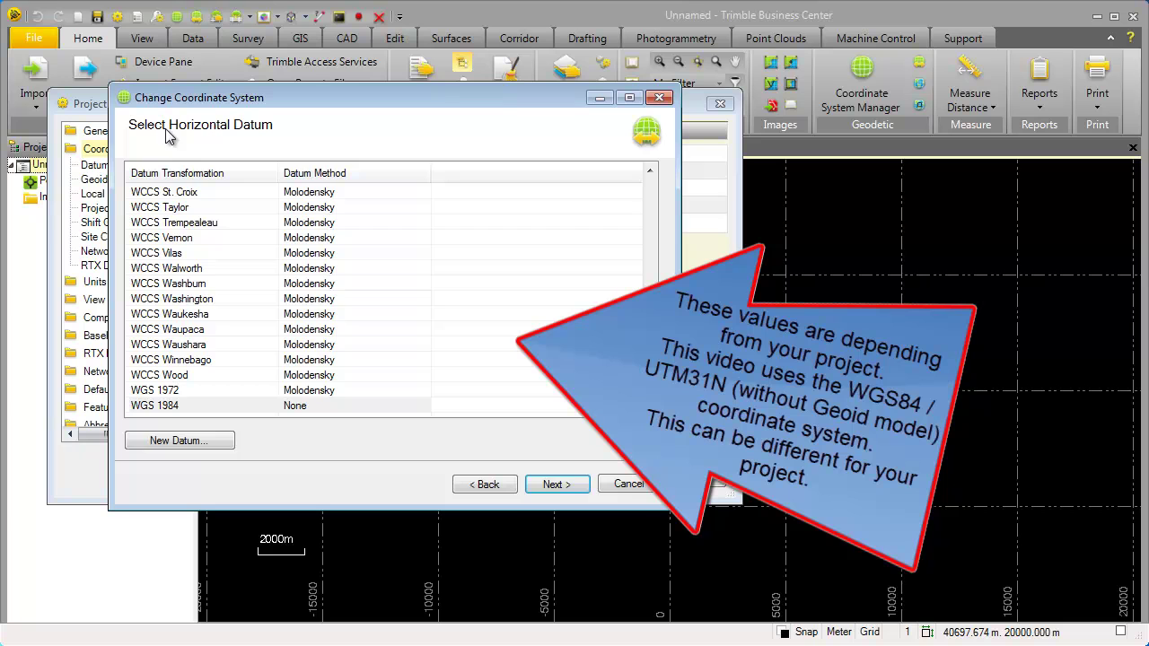
click(556, 485)
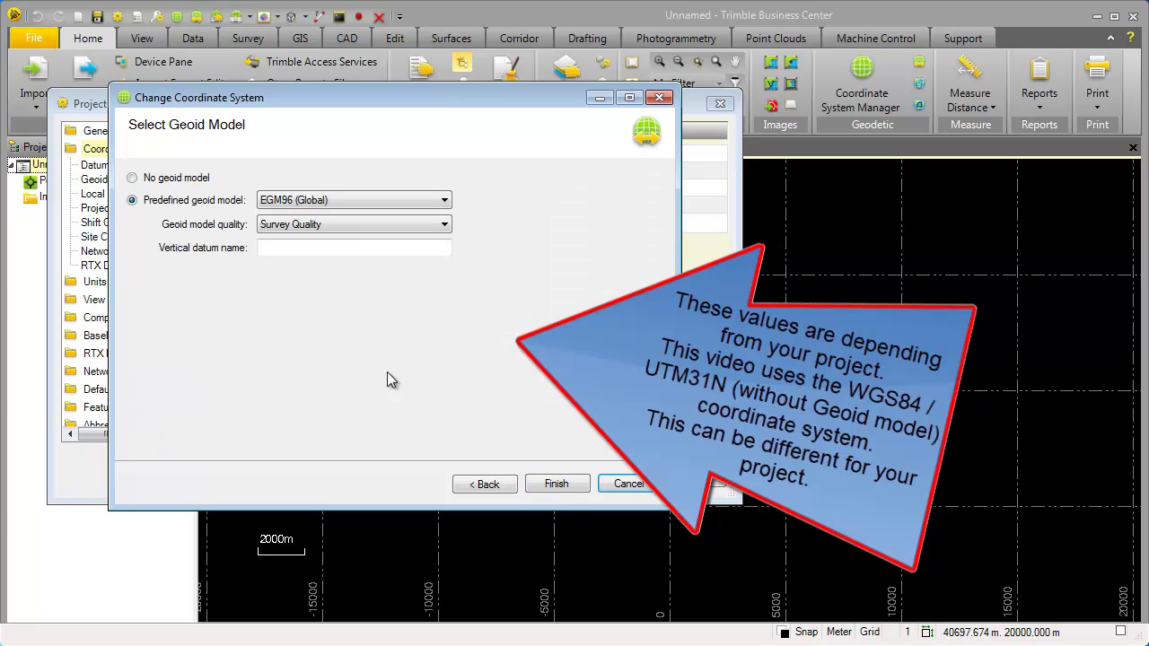
click(134, 178)
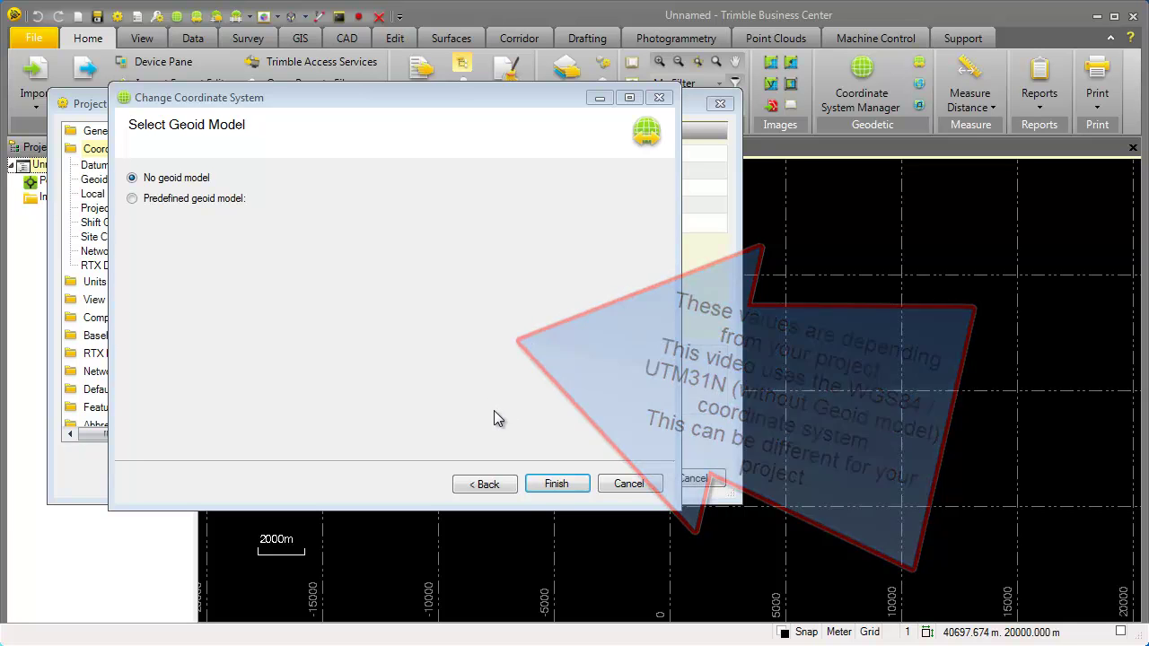
click(541, 486)
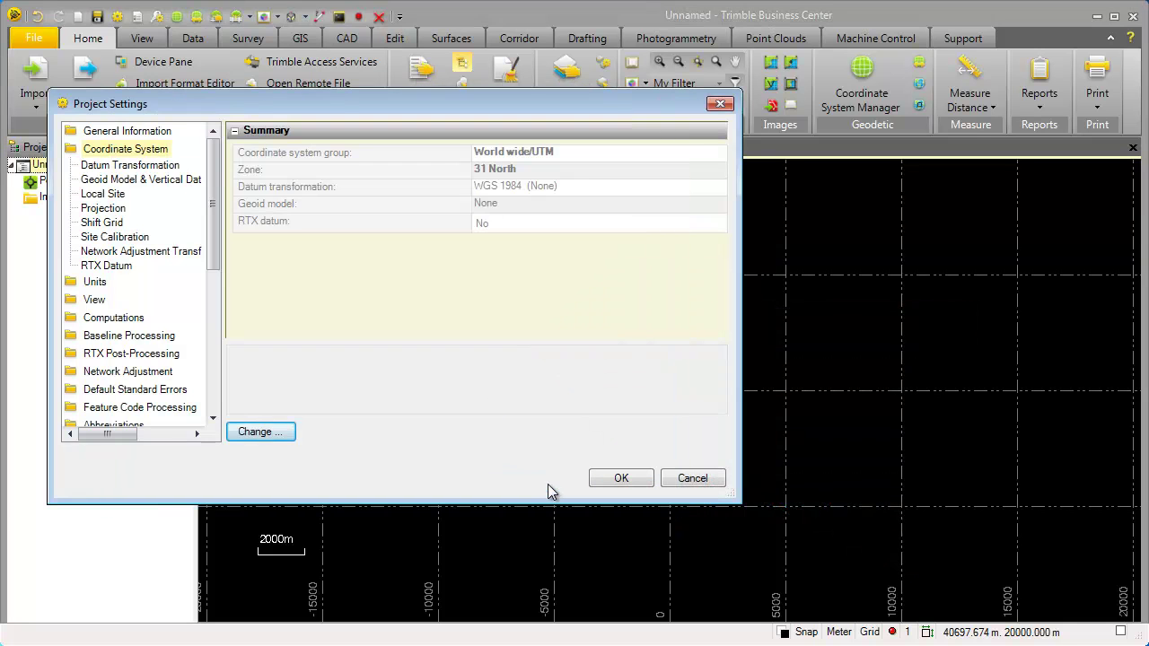
click(619, 478)
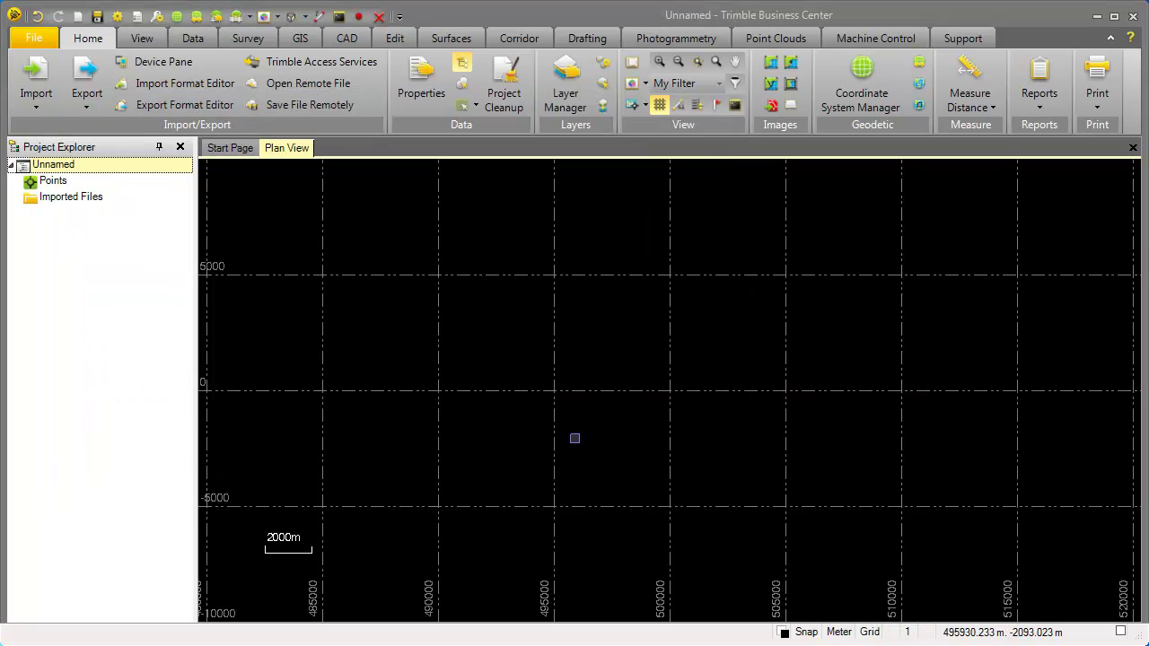
Step: Drag Cgtestflights_Flight4.jxl from its Explorer mission folder onto the TBC Plan View
key(ctrl+i)
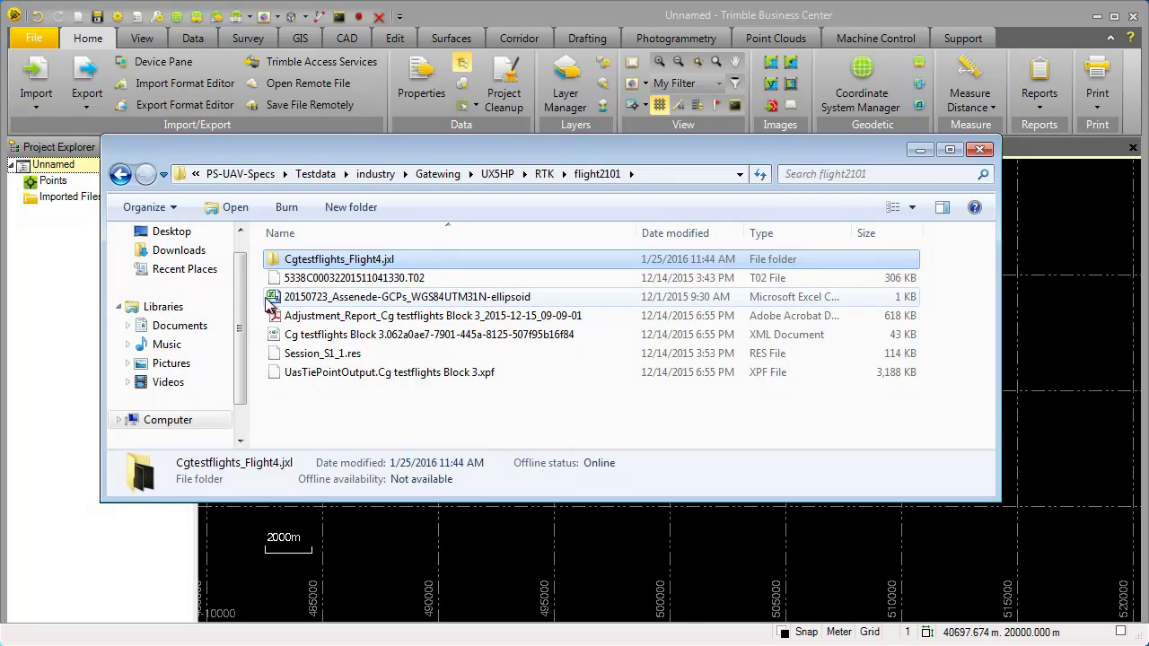
double_click(399, 261)
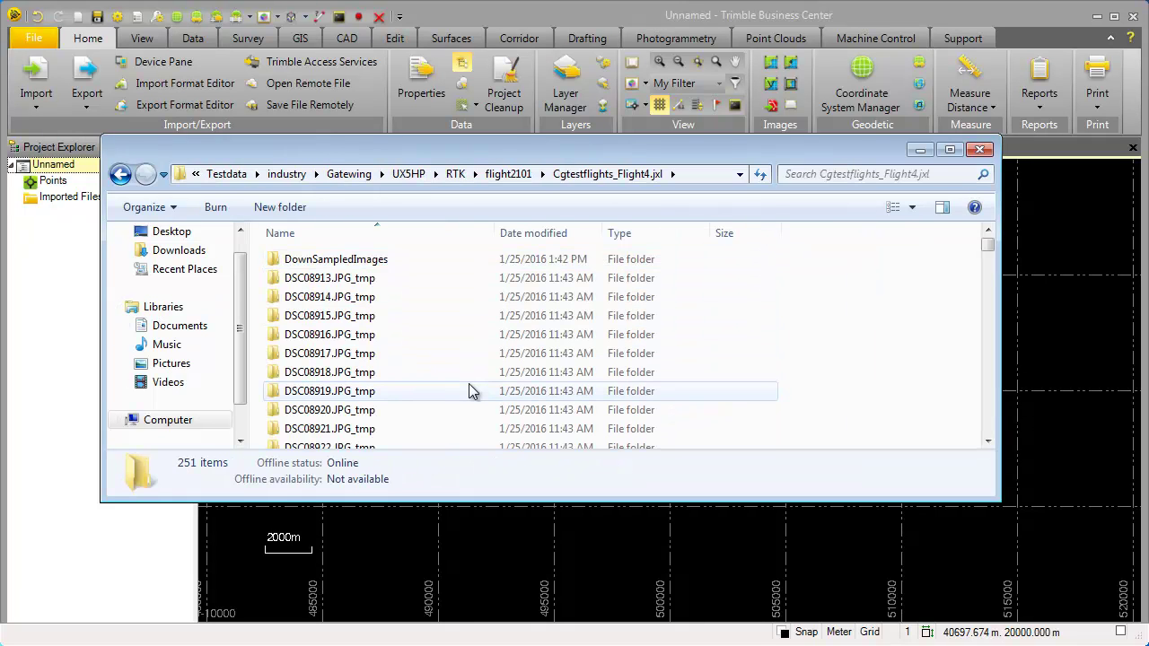
key(Escape)
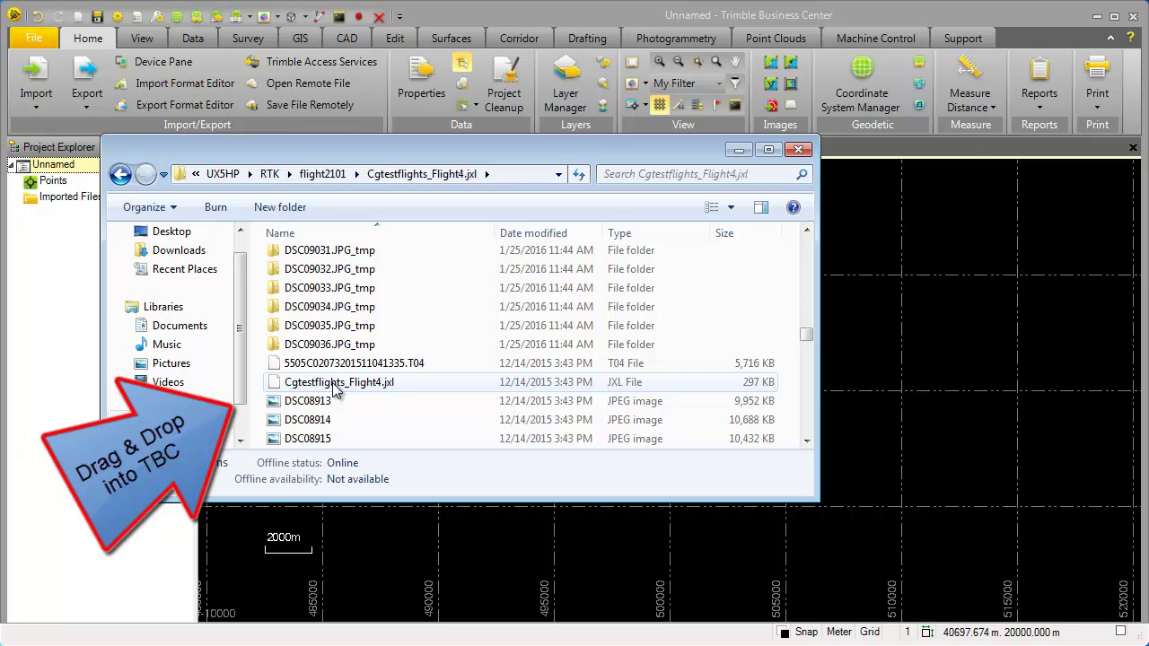
drag(334, 384, 926, 373)
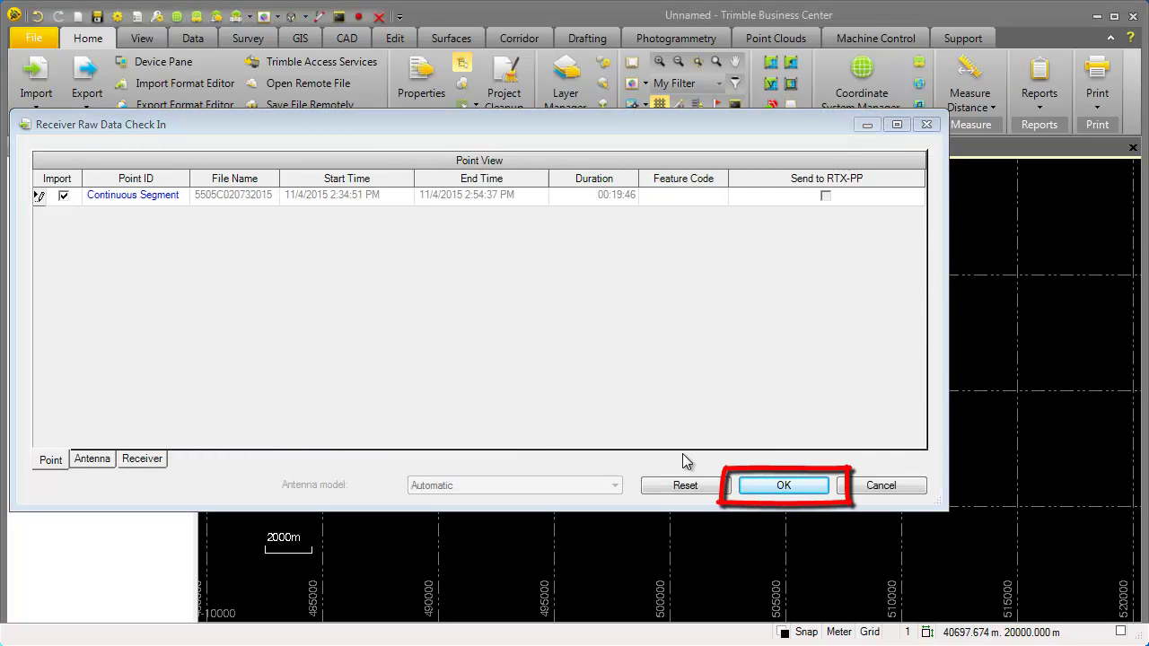
Step: Accept the receiver raw data check-in and close the import summary report
click(782, 487)
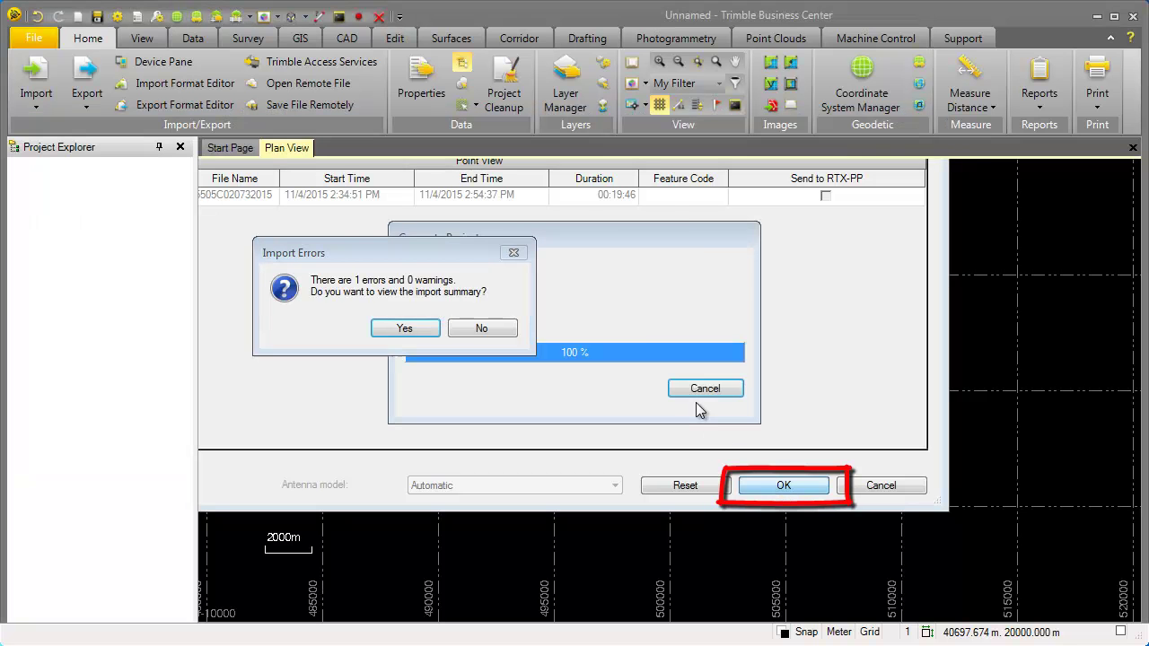
drag(438, 258, 443, 294)
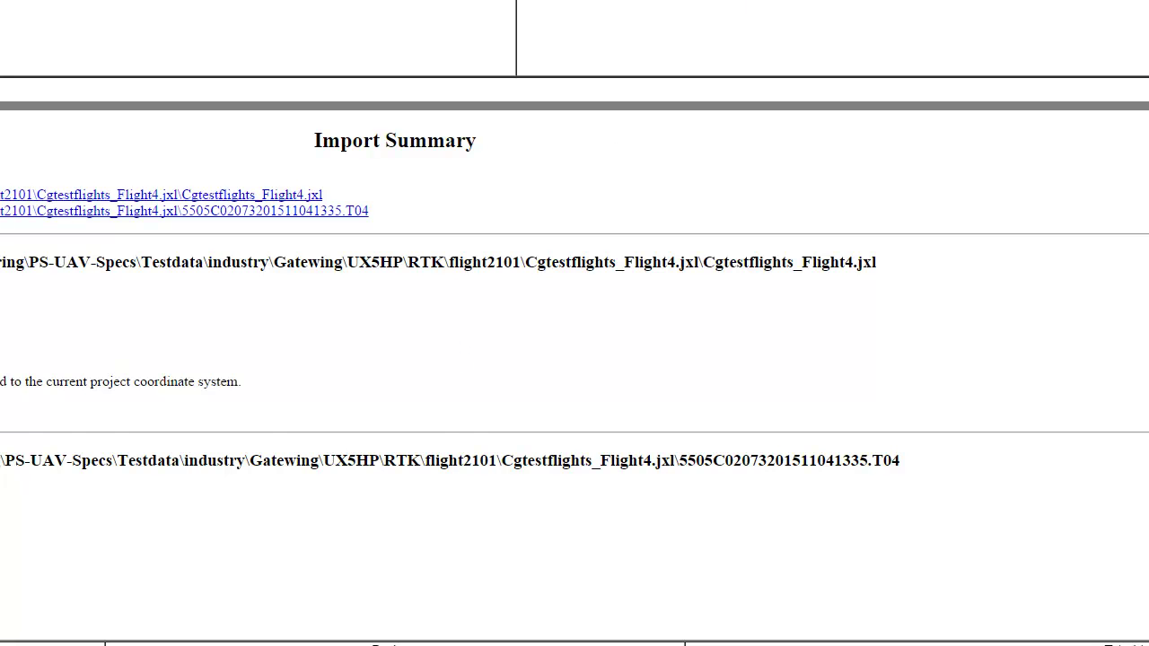
drag(718, 64, 941, 23)
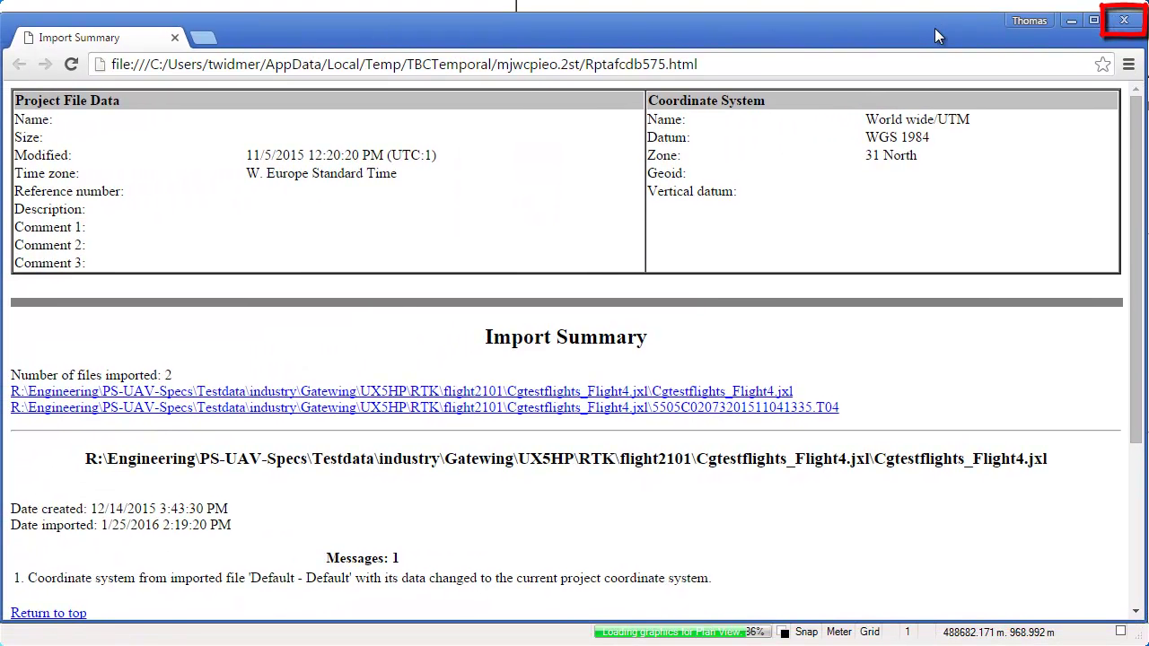
click(1123, 22)
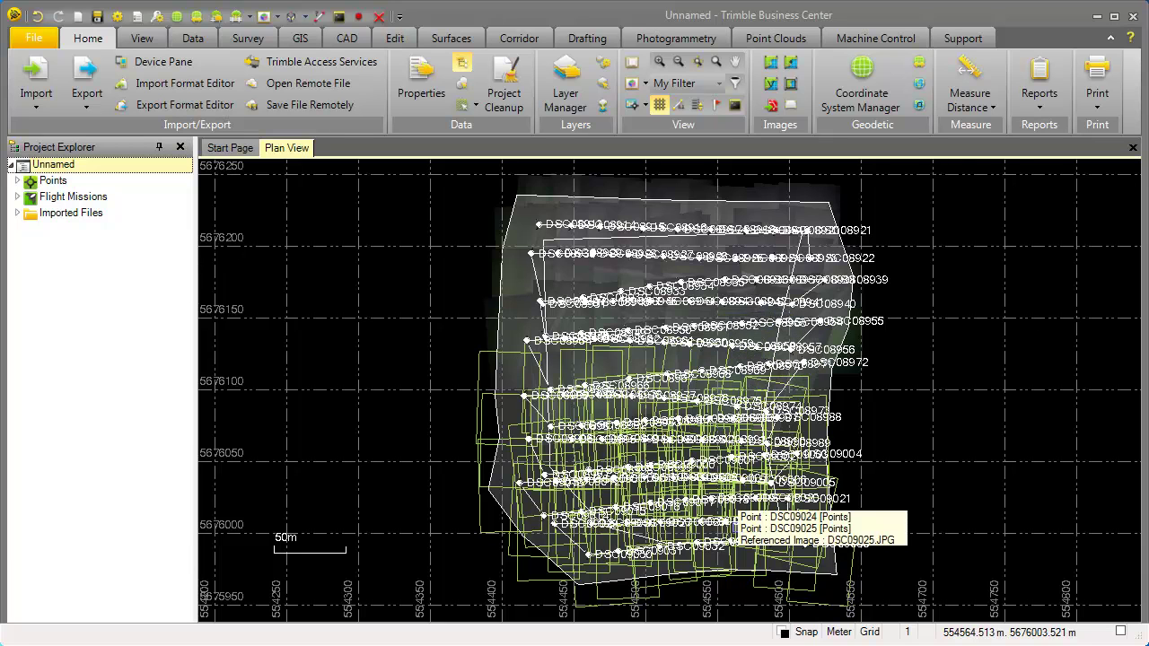
Step: Import the .T02 GNSS file from flight2101 and check it in as CREF0001
key(alt+Tab)
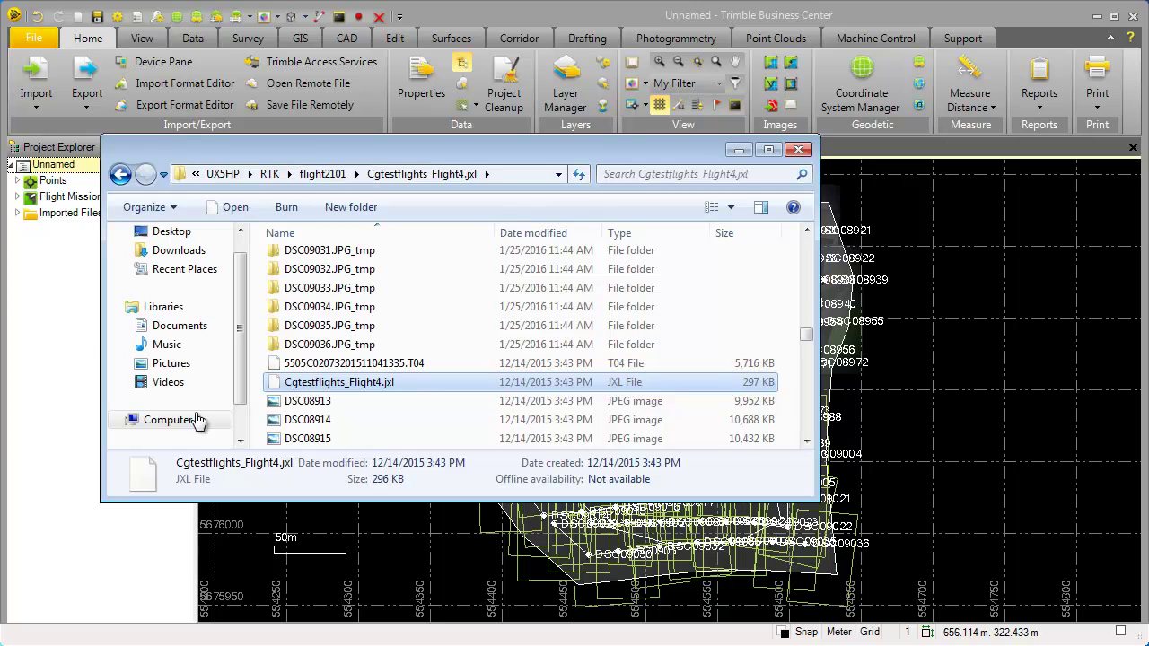
click(323, 174)
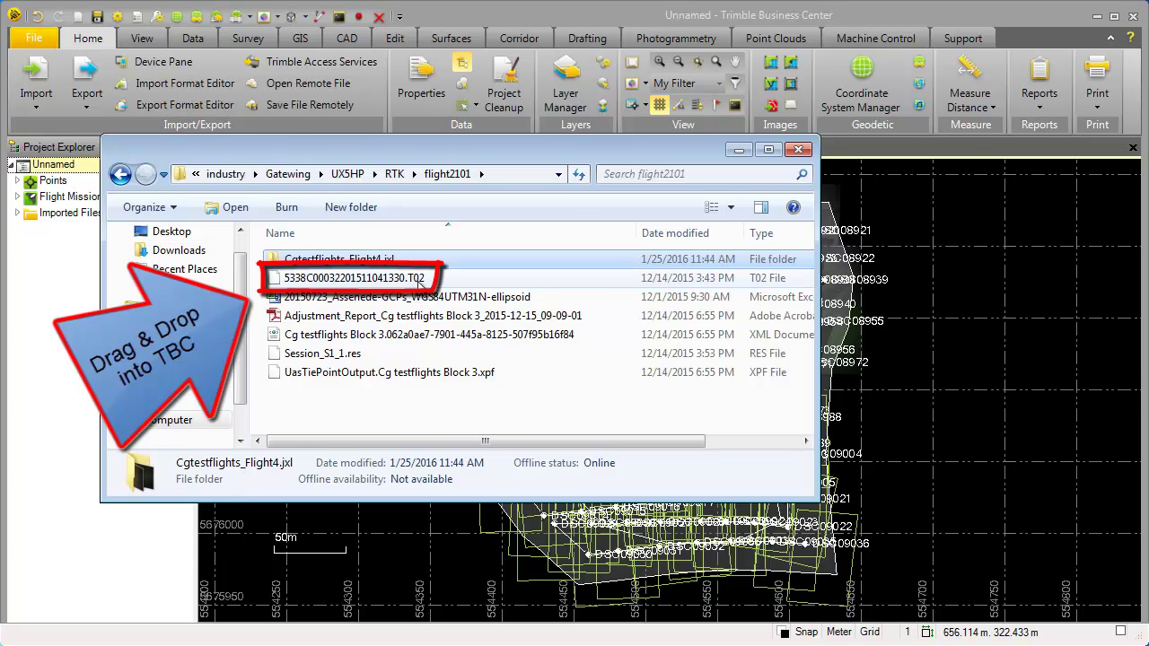
drag(419, 283, 954, 335)
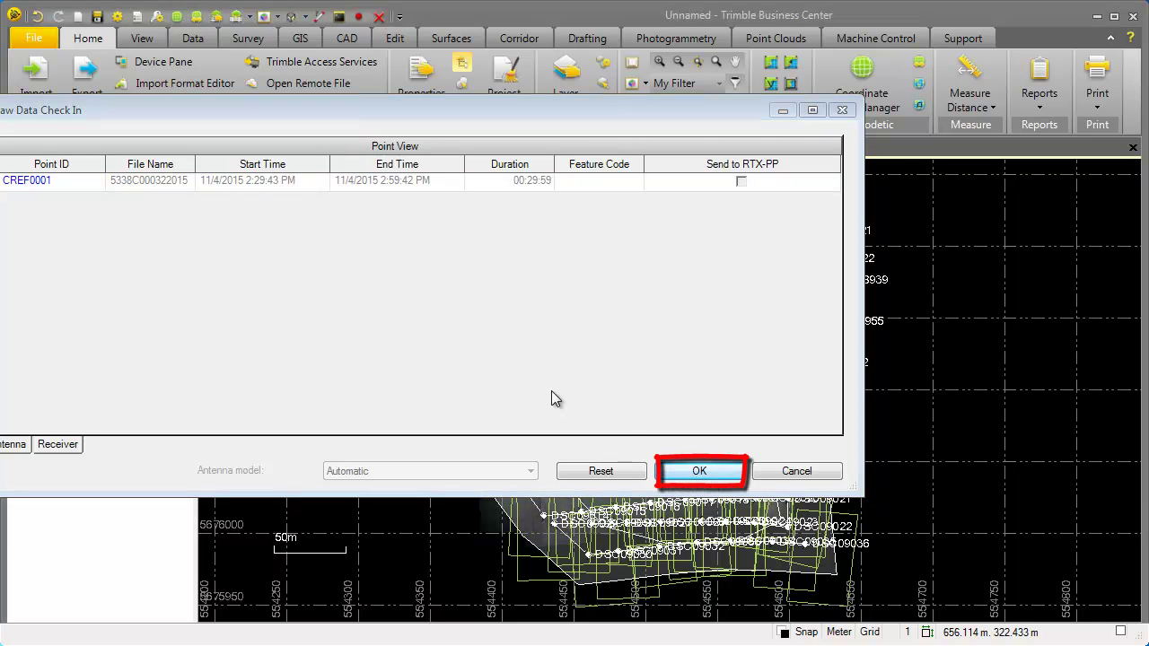
click(698, 470)
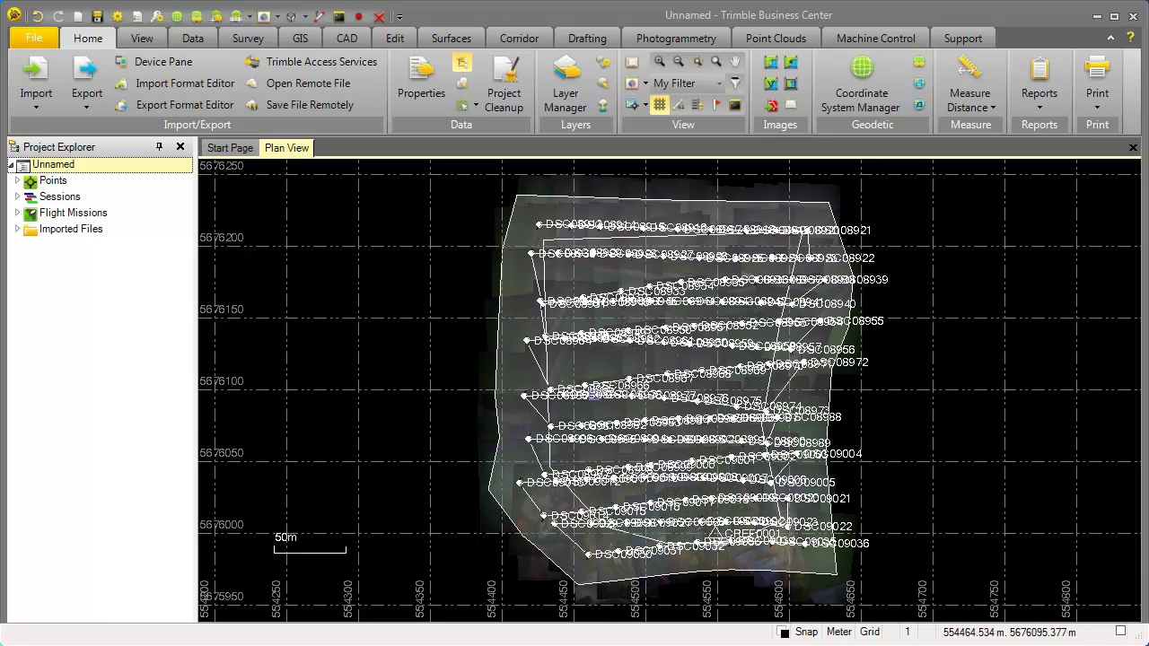
Step: Run Process Baselines from the Survey tab and save the results
click(235, 41)
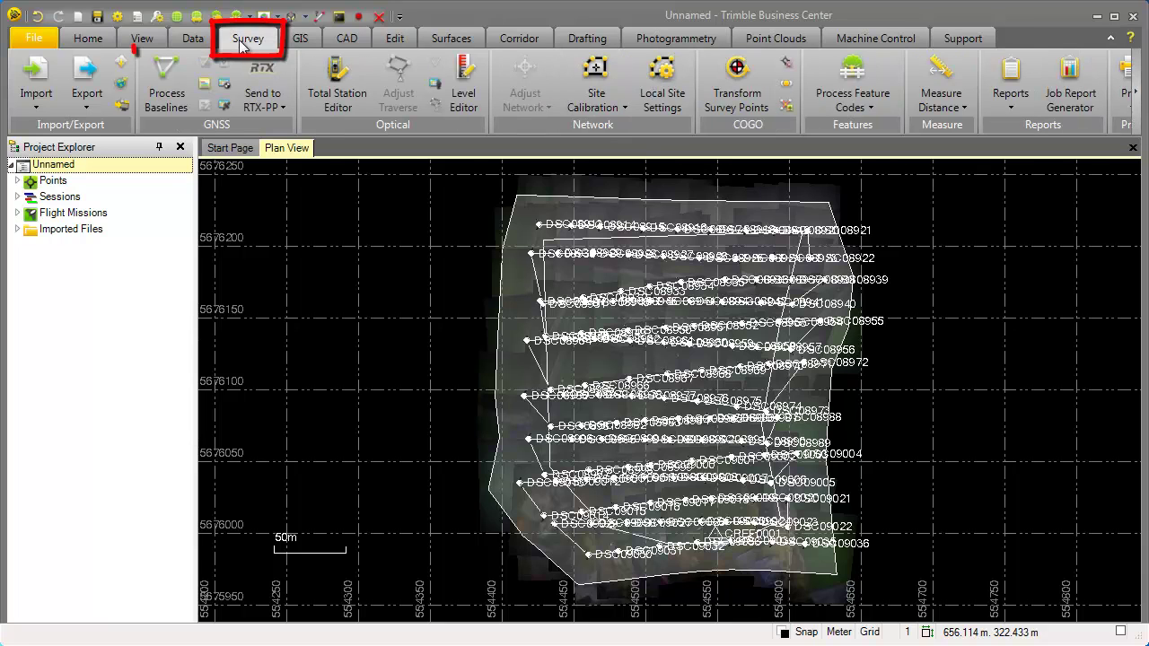
click(175, 77)
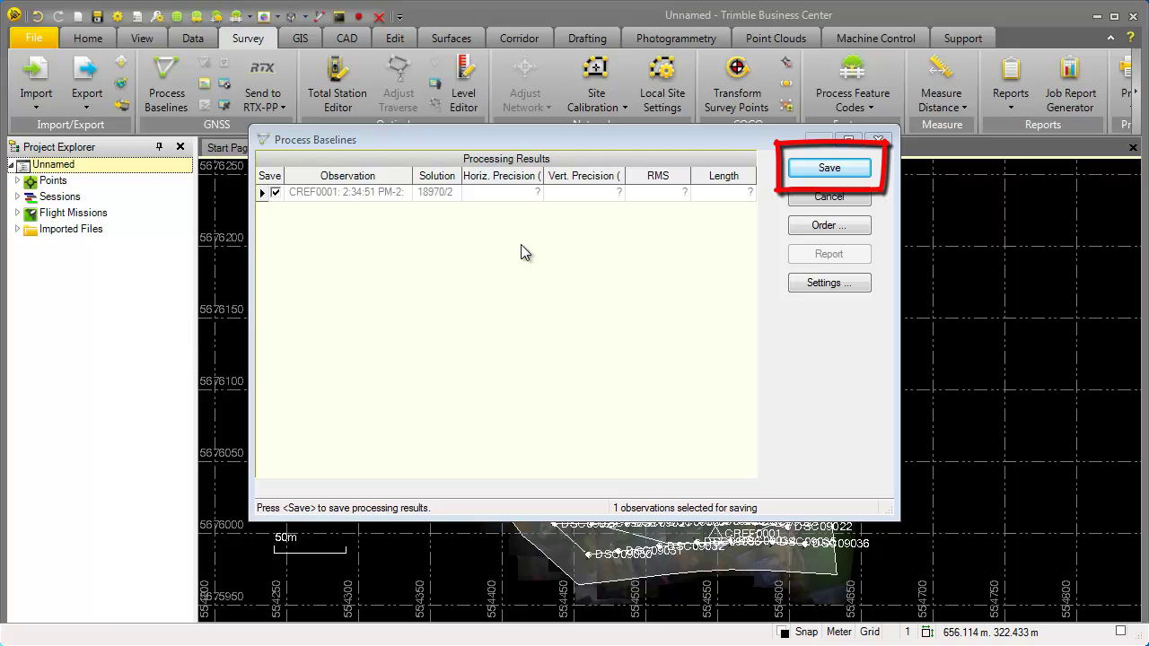
click(812, 173)
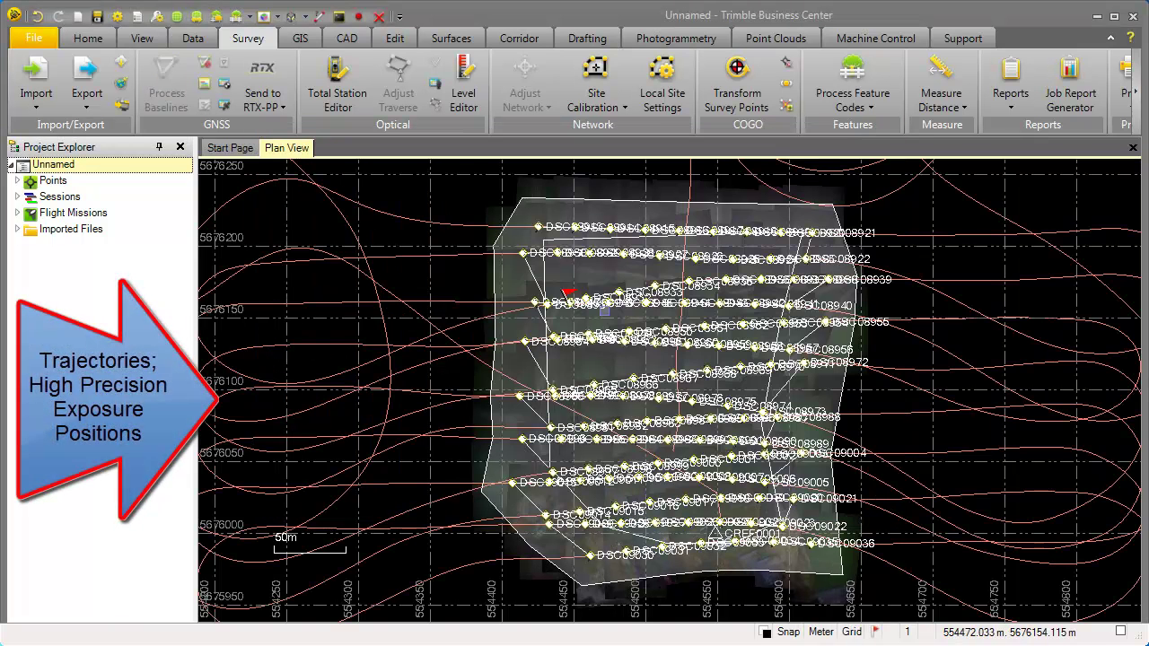
Step: Zoom in and out over the photo stations, then pan to center the looping trajectories
mouse_move(605, 308)
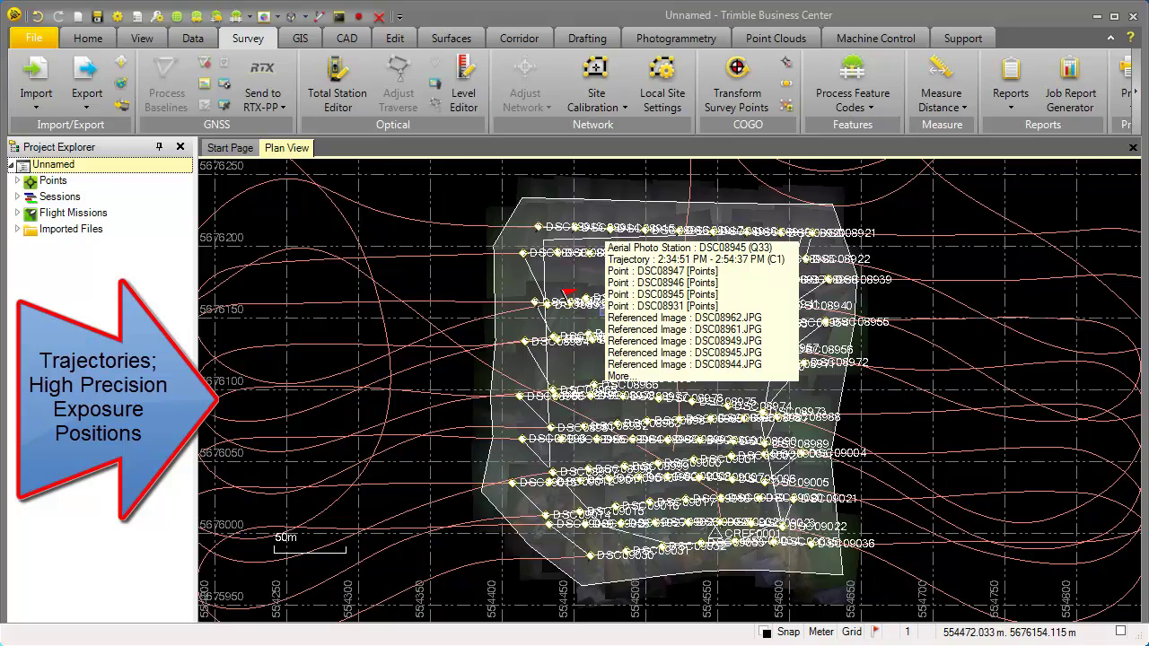
scroll(662, 428, up, 5)
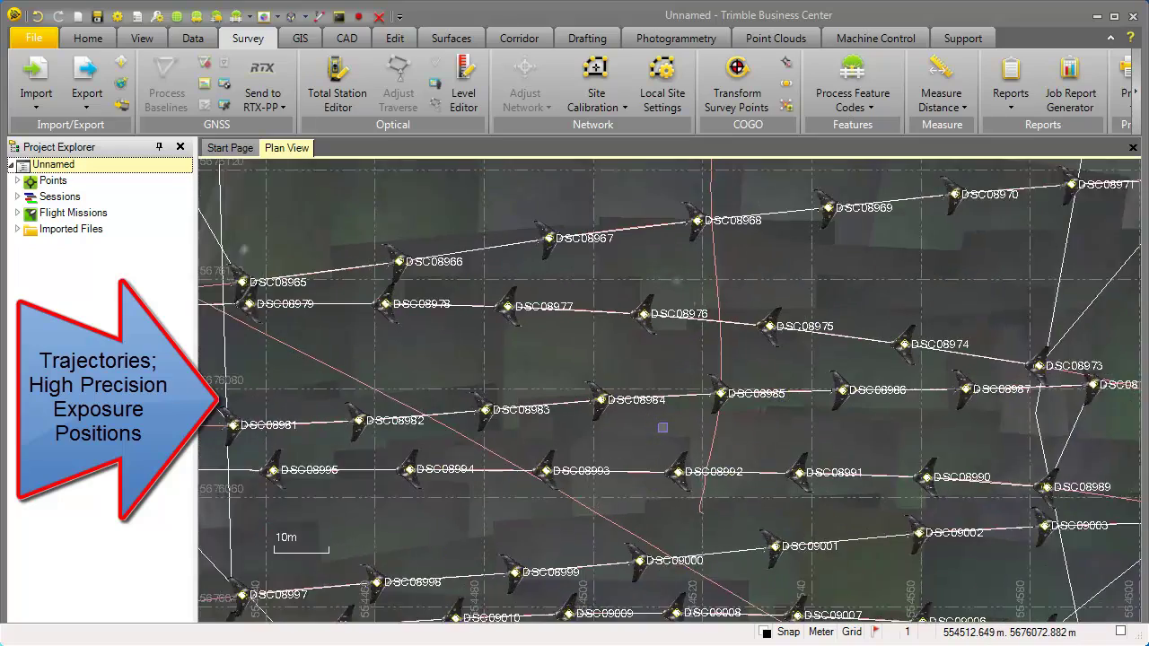
scroll(662, 427, up, 2)
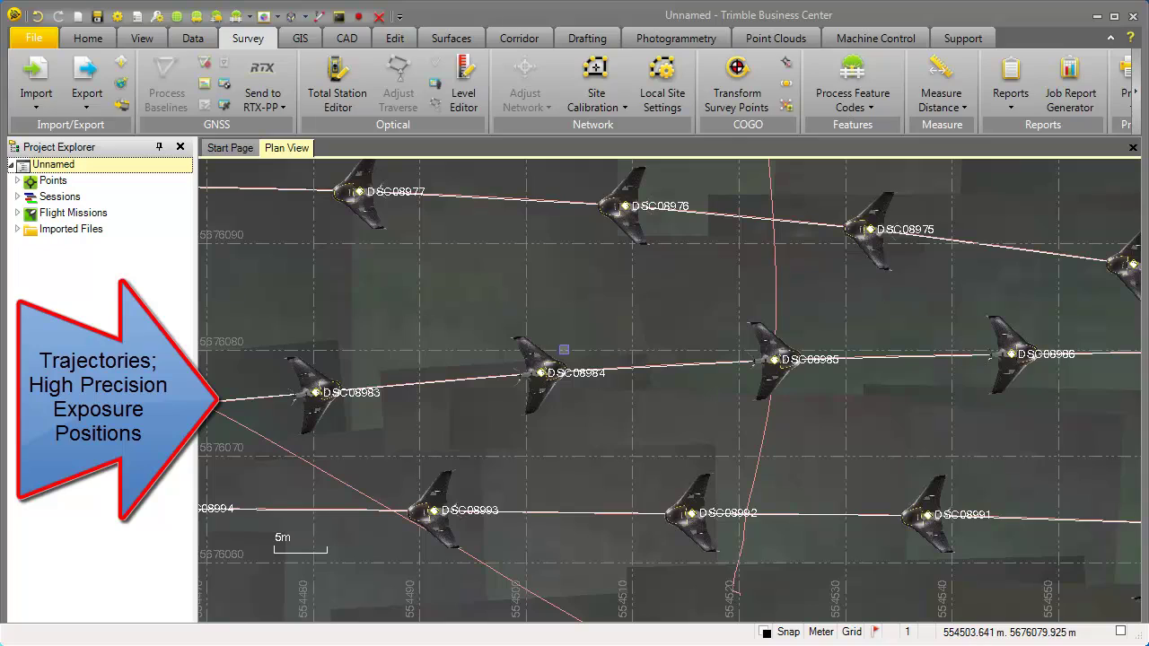
scroll(564, 349, down, 3)
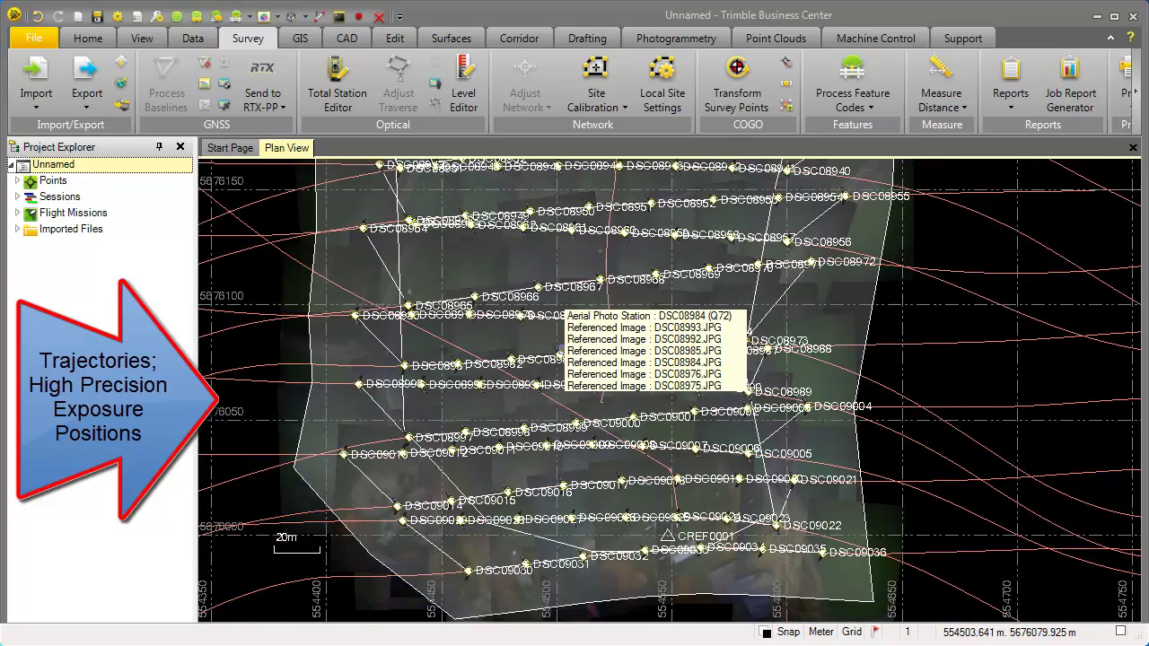
scroll(553, 342, down, 3)
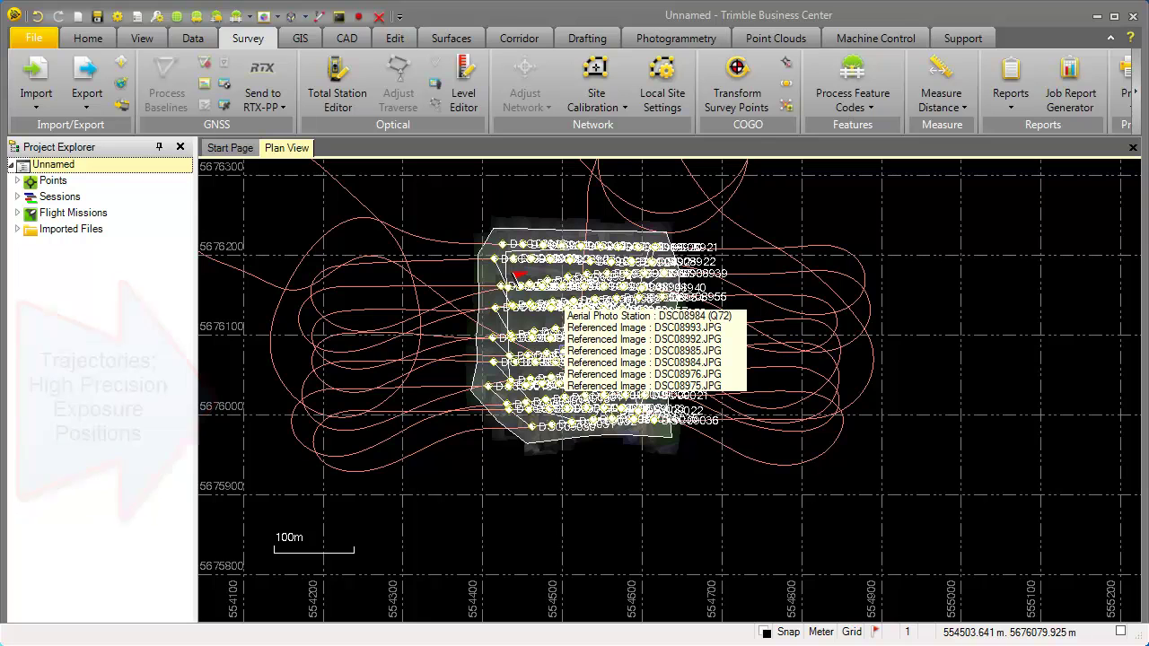
drag(550, 338, 620, 445)
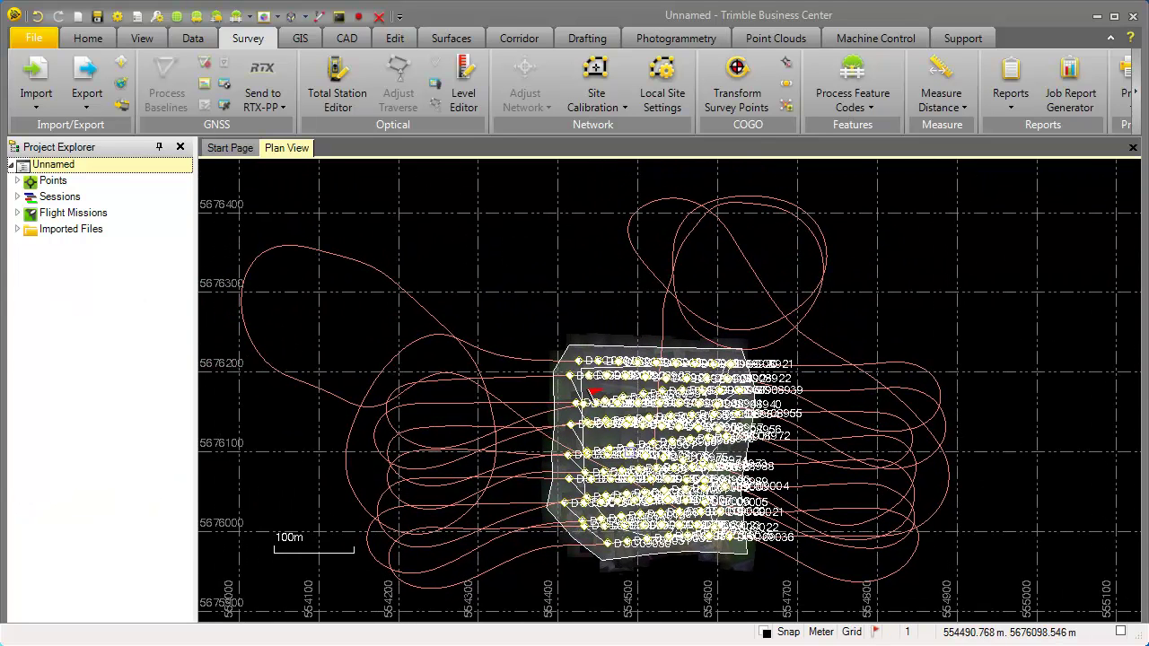
mouse_move(594, 392)
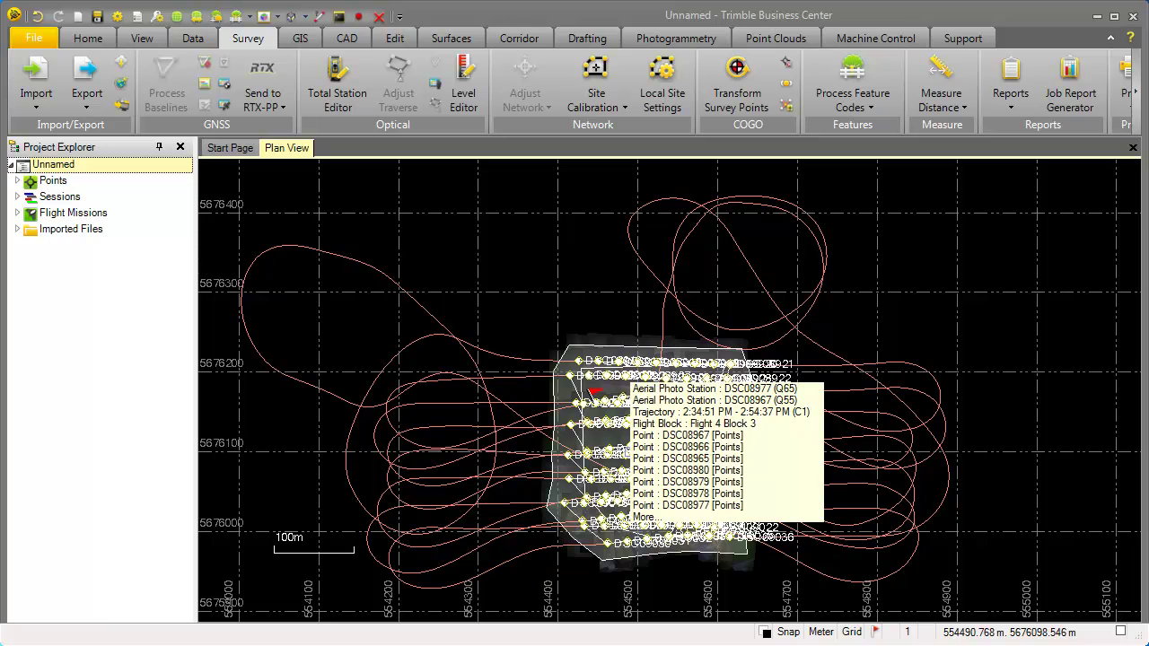
Step: Select the Cg testflights Block 3 mission under Flight Missions and open the Export dropdown
click(16, 216)
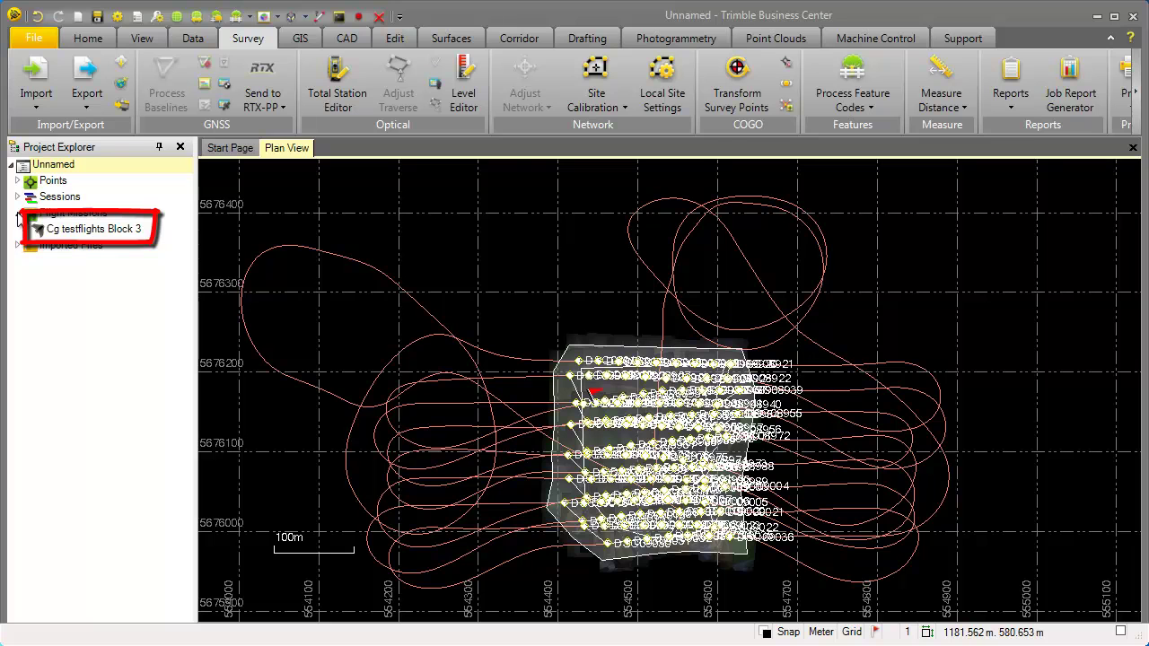
click(97, 230)
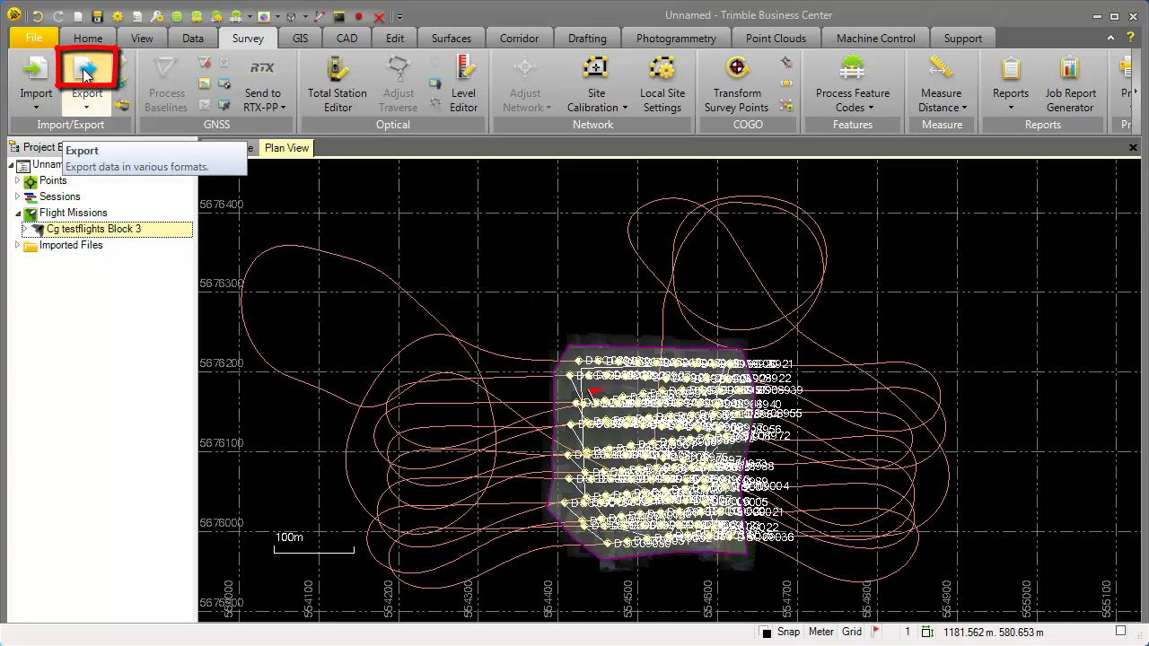
click(86, 108)
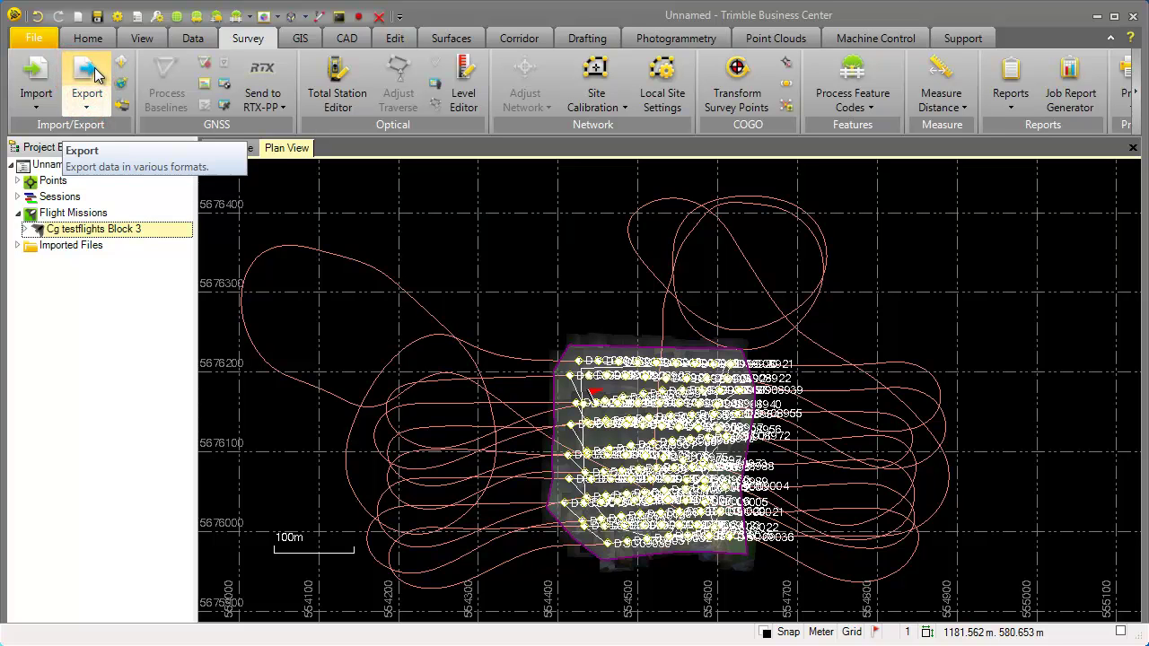
Step: Export the mission via Flight Mission exporter to comma-delimited Export_UX5-HP_GNSS_TBC.csv
click(91, 76)
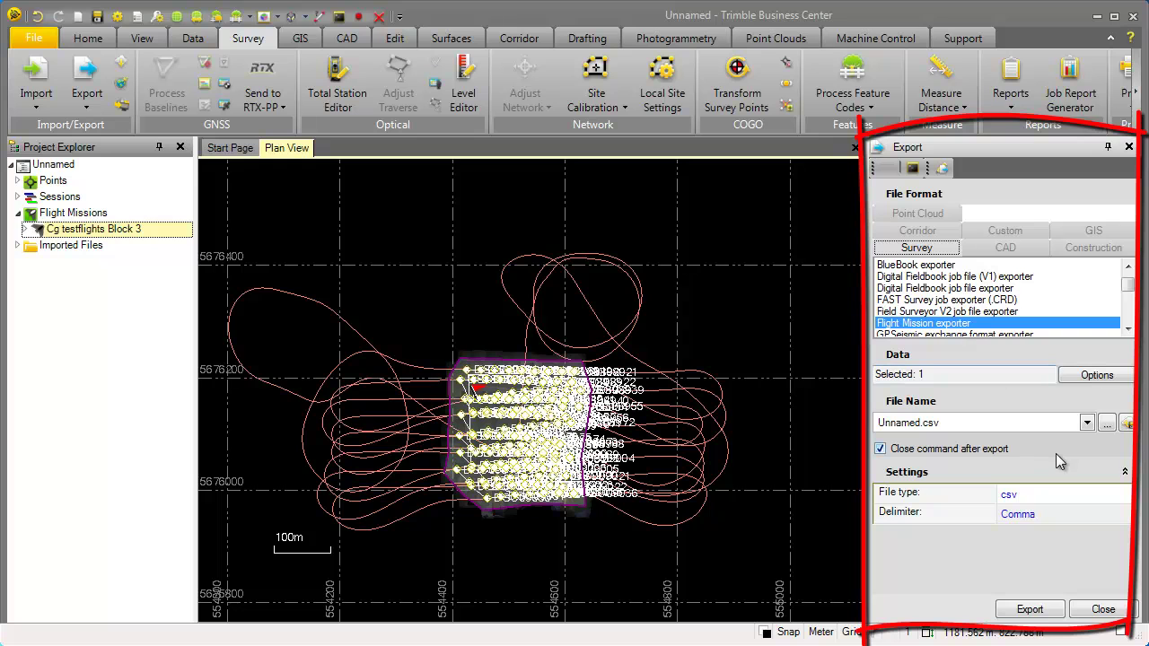
click(1106, 424)
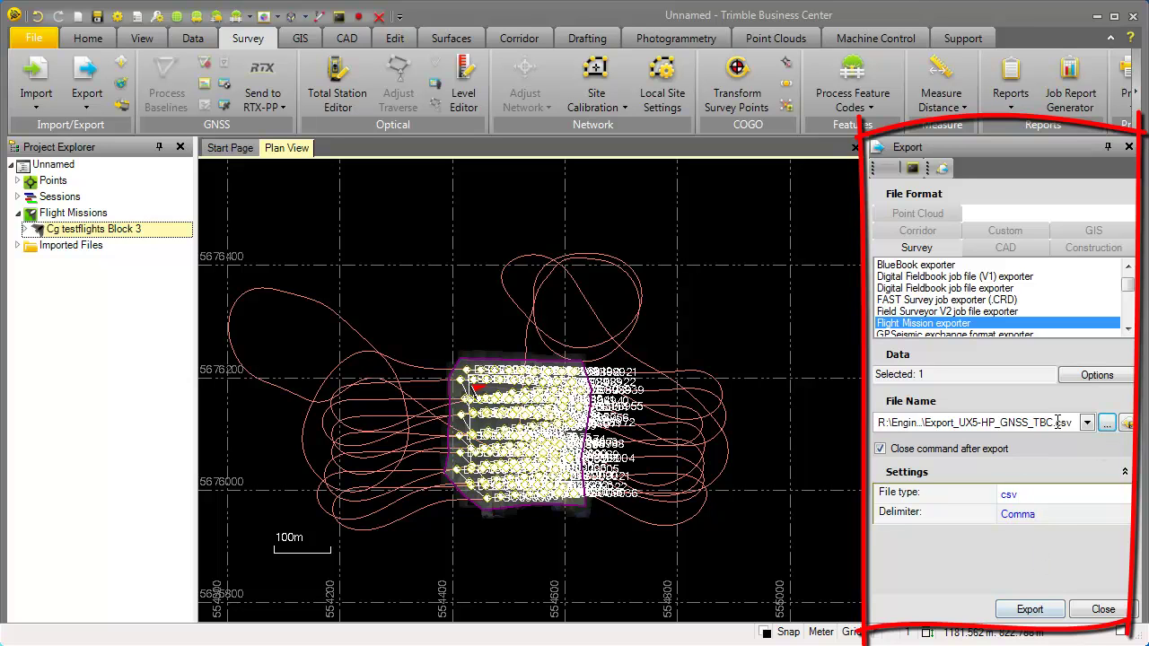
click(1066, 423)
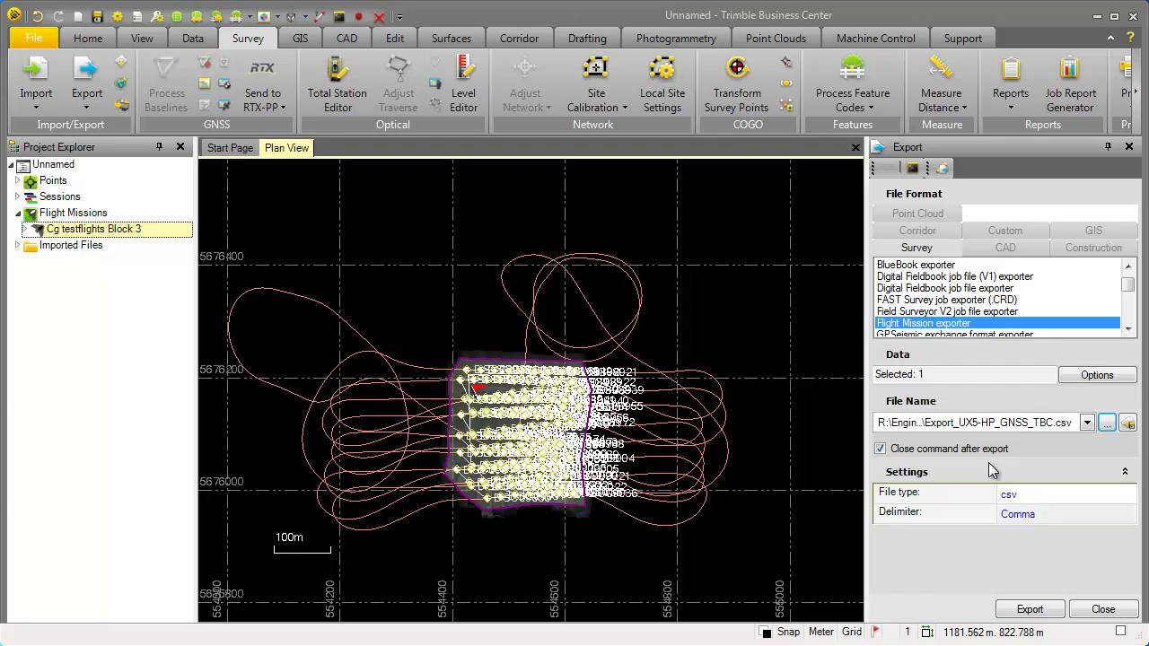
click(1029, 608)
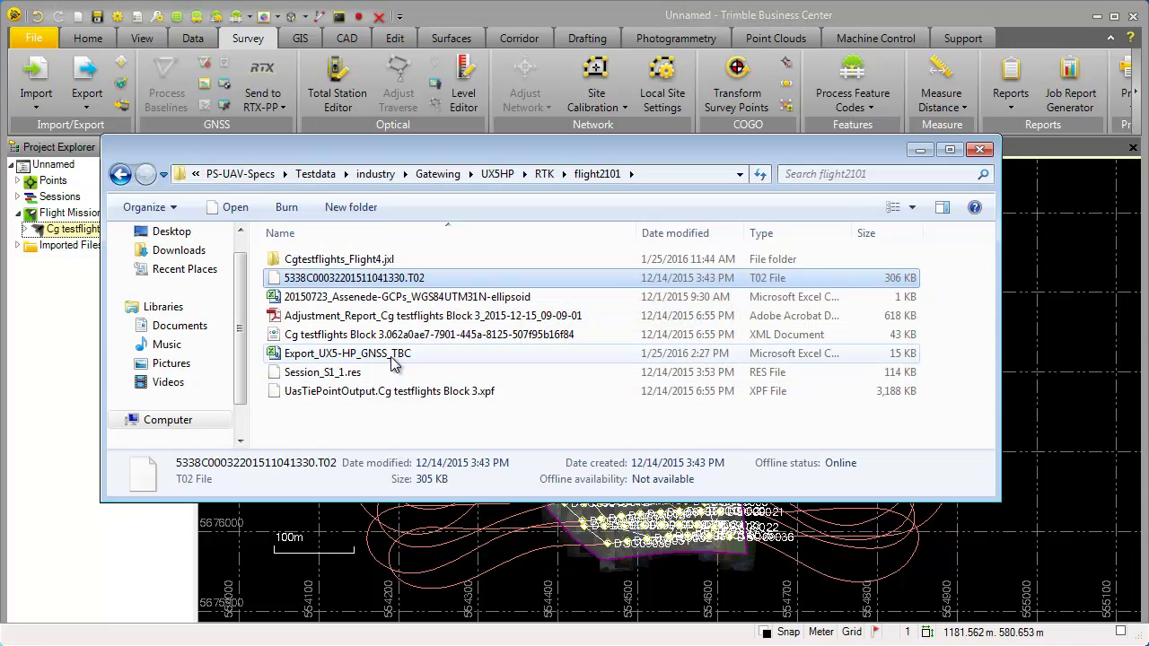
Step: Bring up the context menu for the Export_UX5-HP_GNSS_TBC file in the flight2101 folder
right_click(310, 357)
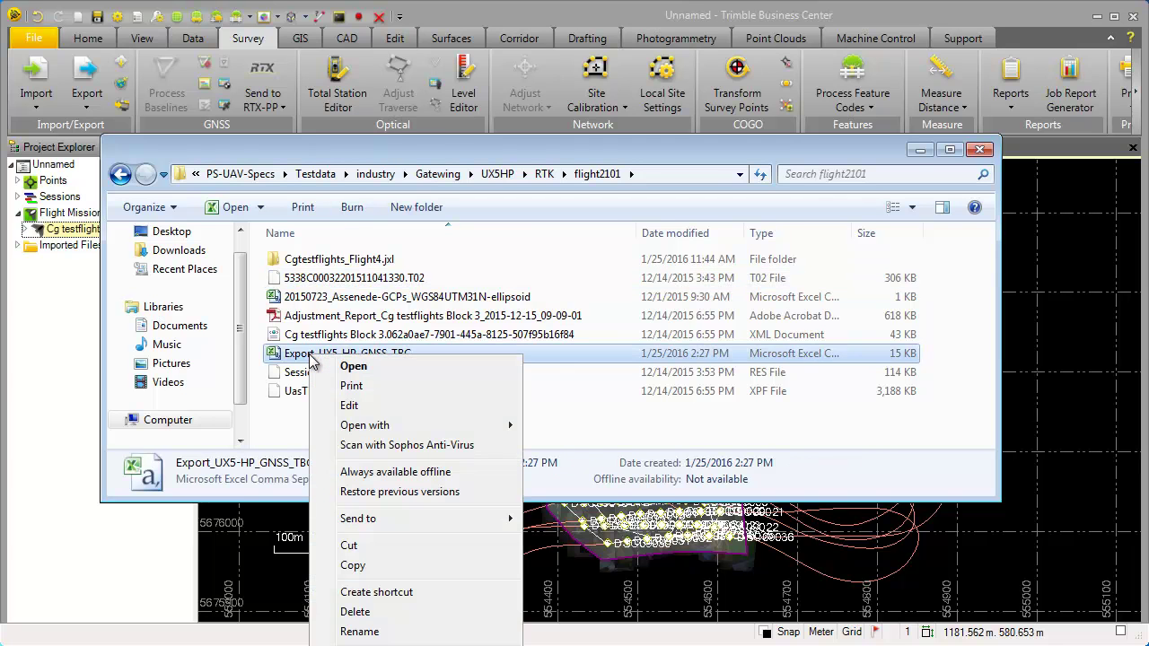
Step: Open Export_UX5-HP_GNSS_TBC in Notepad, review its image, x/y/z, roll, pitch, yaw and gpstime rows, then return to TBC
click(348, 404)
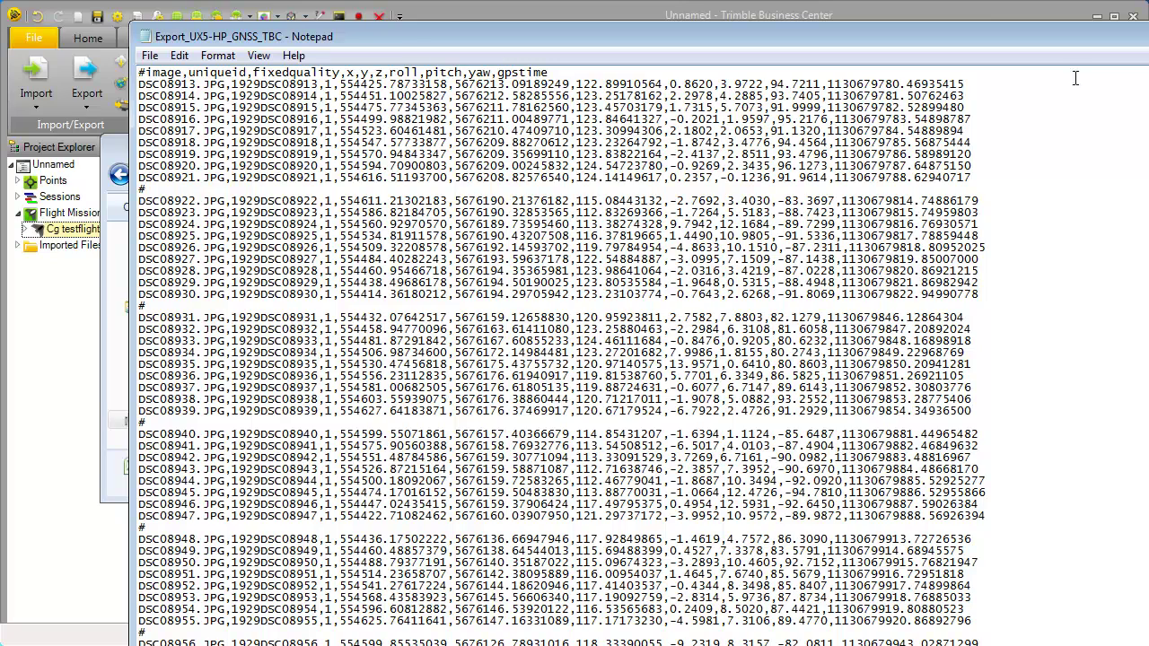
drag(841, 37, 825, 81)
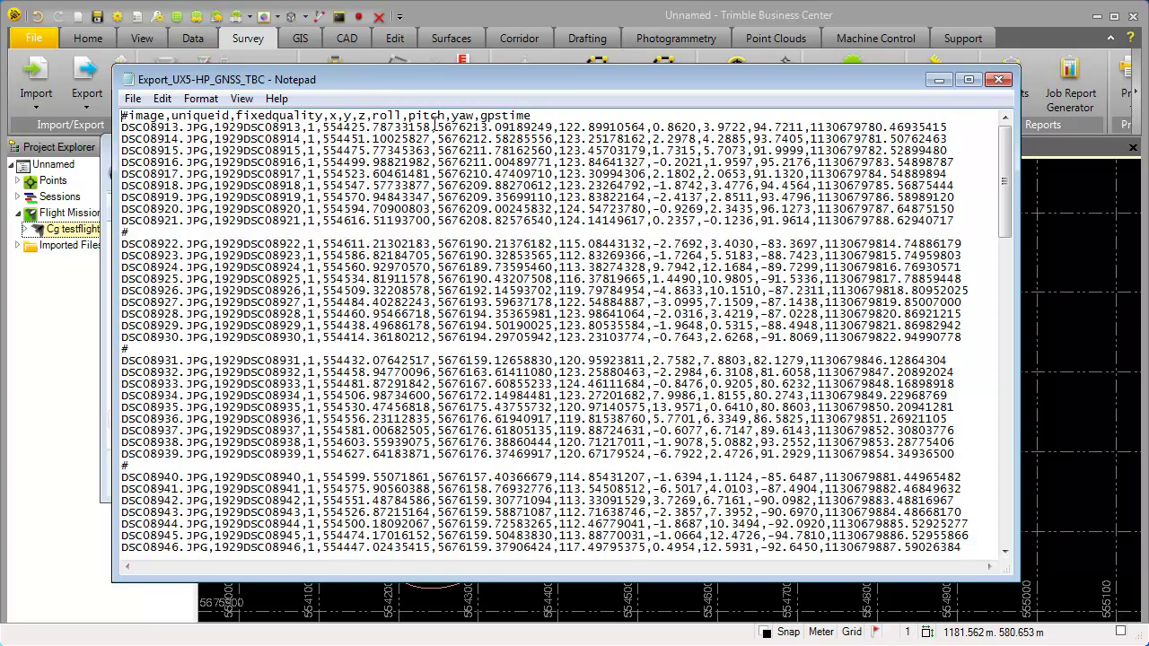
click(436, 127)
click(40, 230)
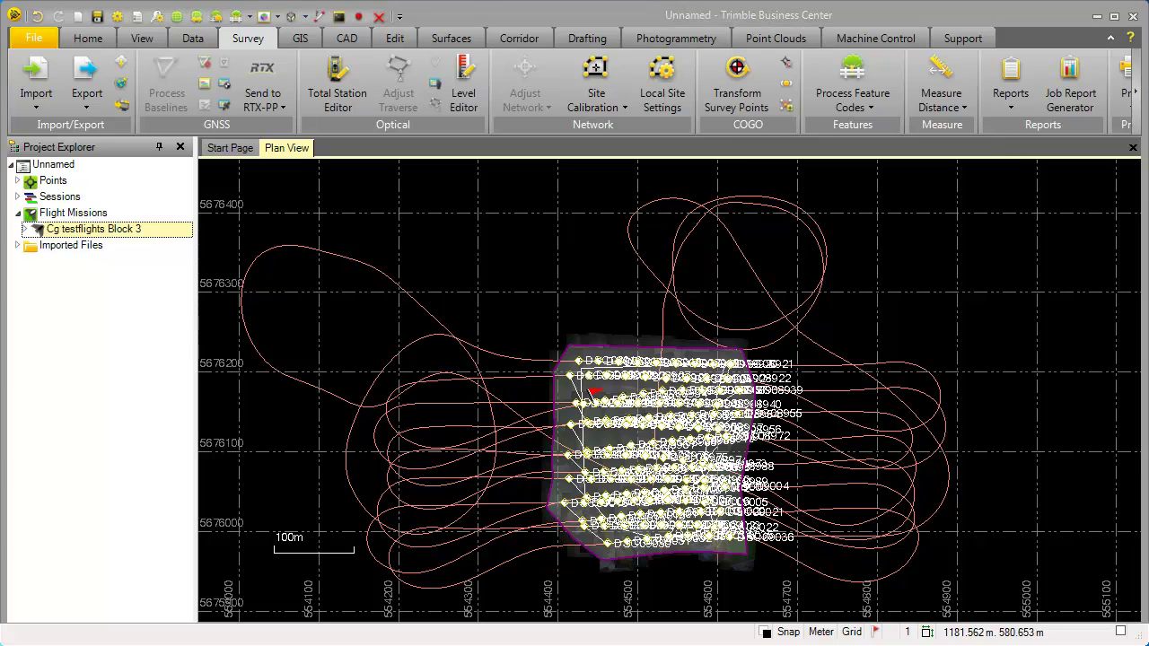
Step: Switch back to the exported CSV in Notepad and close it with Alt+F4
key(alt+Tab)
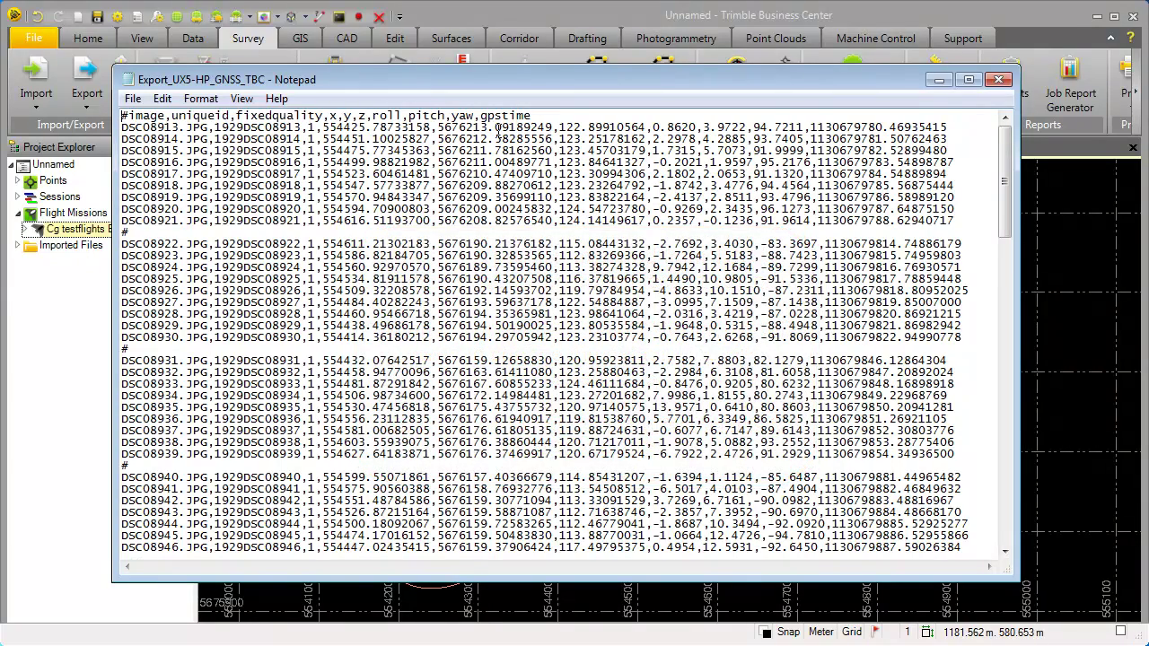
key(alt+F4)
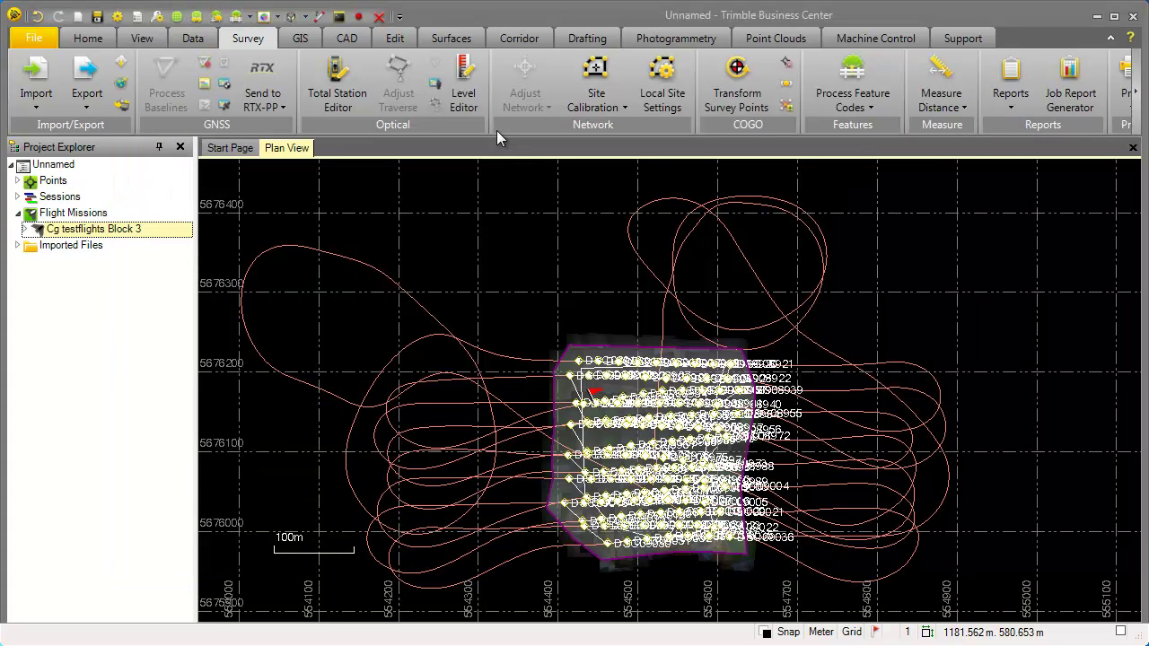